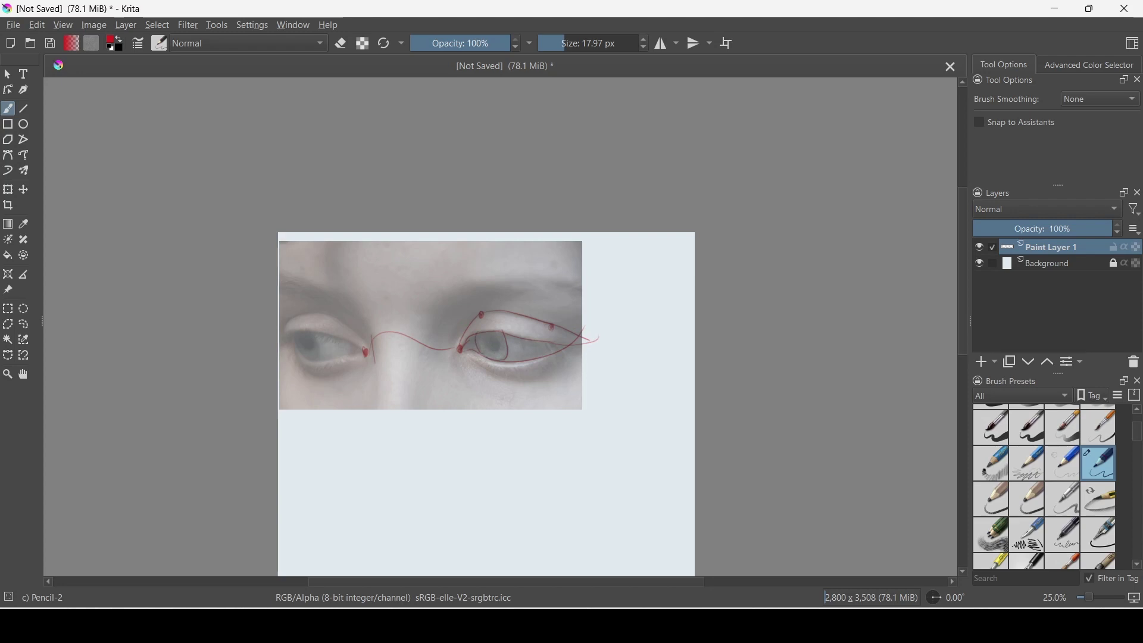
Trace the lower lid of one eye, the outline of the other eye and the gap between the brows in red over the reference photo
key(ctrl+z)
drag(477, 368, 559, 360)
mouse_move(348, 297)
mouse_down()
mouse_move(328, 315)
mouse_move(367, 352)
mouse_up()
drag(289, 360, 337, 374)
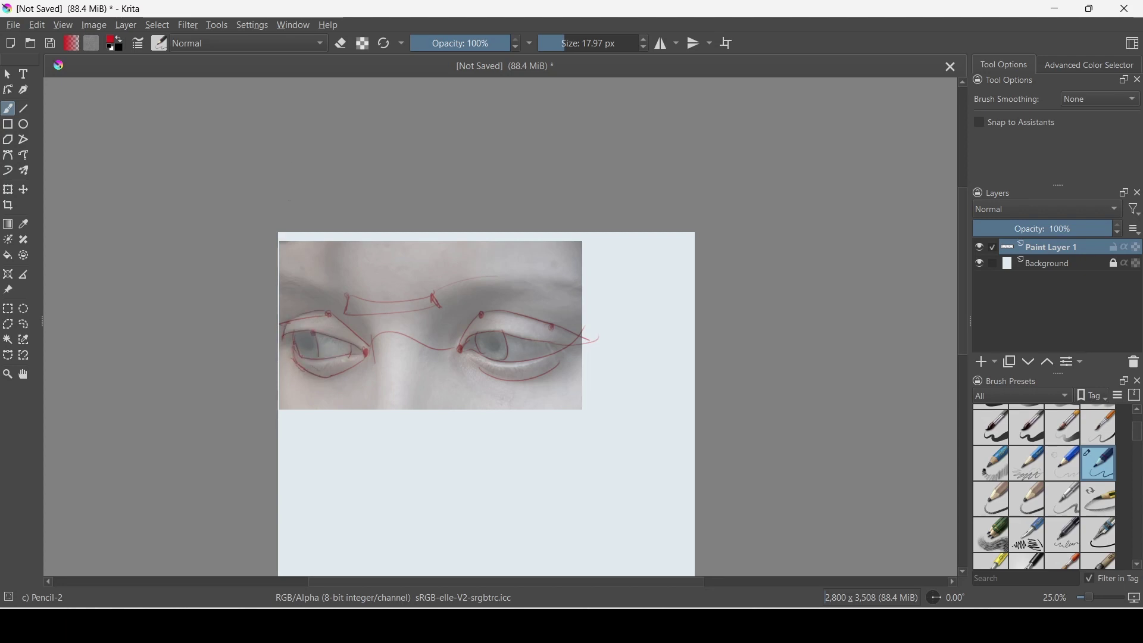
Draw vertical red guide lines along the nose bridge and through the middle of the brow area
right_click(377, 405)
drag(372, 363, 375, 418)
key(ctrl+z)
drag(388, 248, 393, 299)
Shrink the red eye tracing and move the reference photo off the canvas, restored to 100% opacity and 98% saturation
mouse_move(383, 299)
mouse_down()
mouse_move(411, 298)
mouse_move(42, 339)
mouse_up()
key(ctrl+t)
drag(603, 420, 487, 370)
click(8, 290)
drag(119, 334, 376, 333)
key(minus)
key(plus)
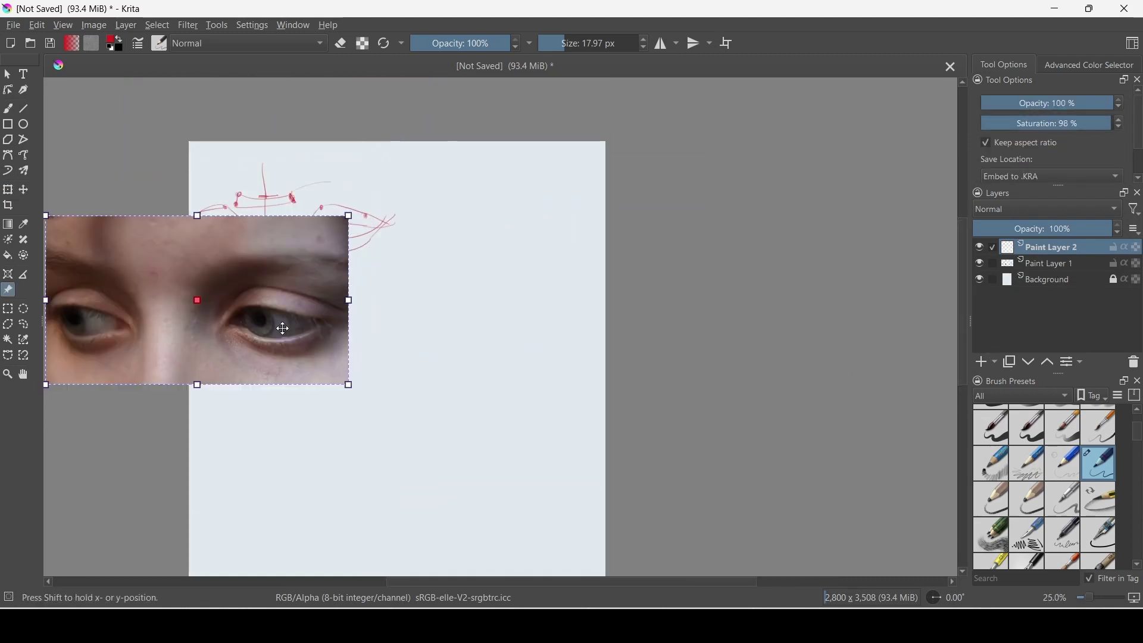
Switch to the brush with a blue colour and hide Paint Layer 1 to work on Paint Layer 2
key(b)
click(1090, 64)
click(980, 264)
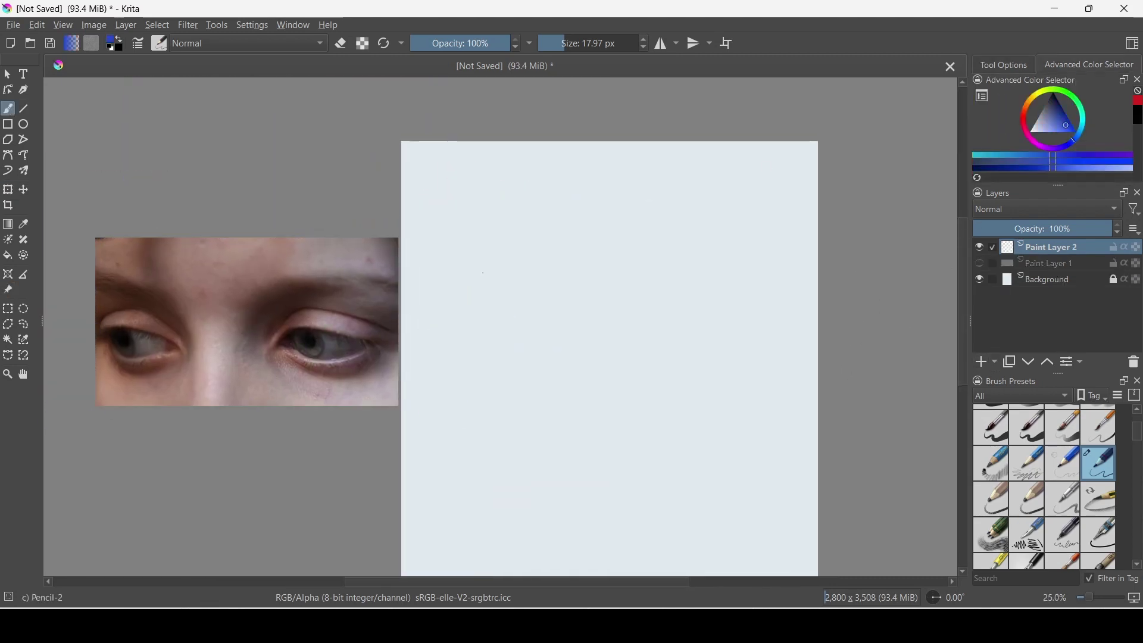
Sketch the nose bridge and both eye outlines freehand in blue, with guide lines along the upper and lower lids
drag(512, 302, 513, 367)
mouse_move(502, 325)
mouse_down()
mouse_move(556, 323)
mouse_move(563, 294)
mouse_move(654, 317)
mouse_up()
drag(549, 320, 576, 341)
mouse_move(502, 321)
mouse_down()
mouse_move(457, 301)
mouse_move(437, 328)
mouse_move(494, 333)
mouse_move(595, 289)
mouse_up()
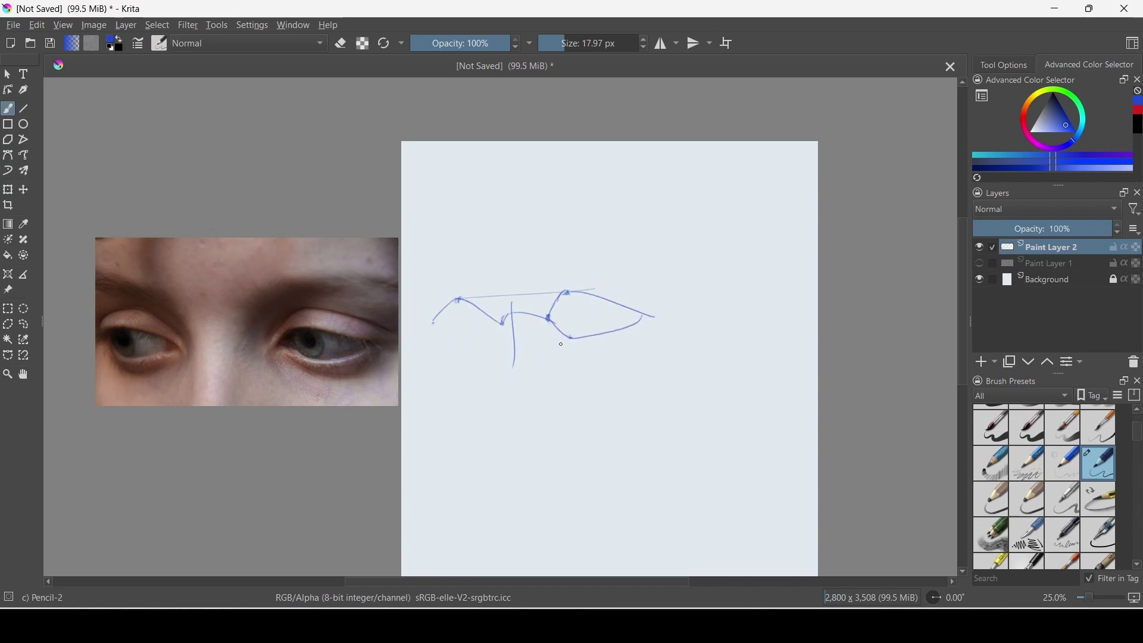
drag(562, 344, 441, 345)
Add inner lids, irises and pupils to both blue eyes and draw the brow lines above them
mouse_move(502, 323)
mouse_down()
mouse_move(462, 338)
mouse_move(535, 312)
mouse_move(649, 313)
mouse_up()
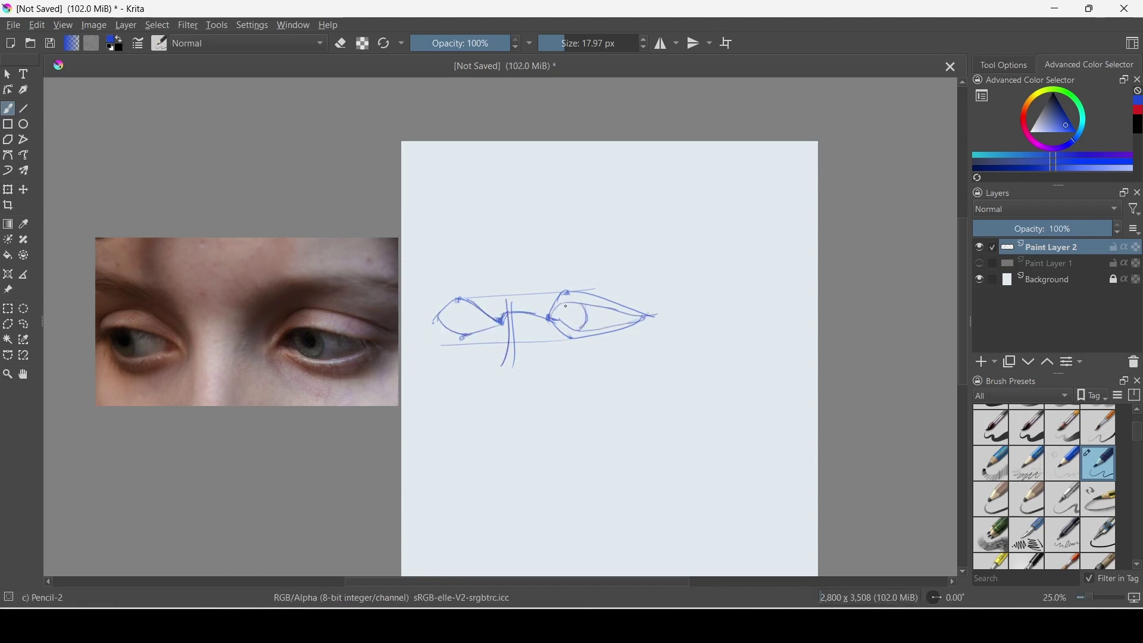
drag(480, 305, 440, 319)
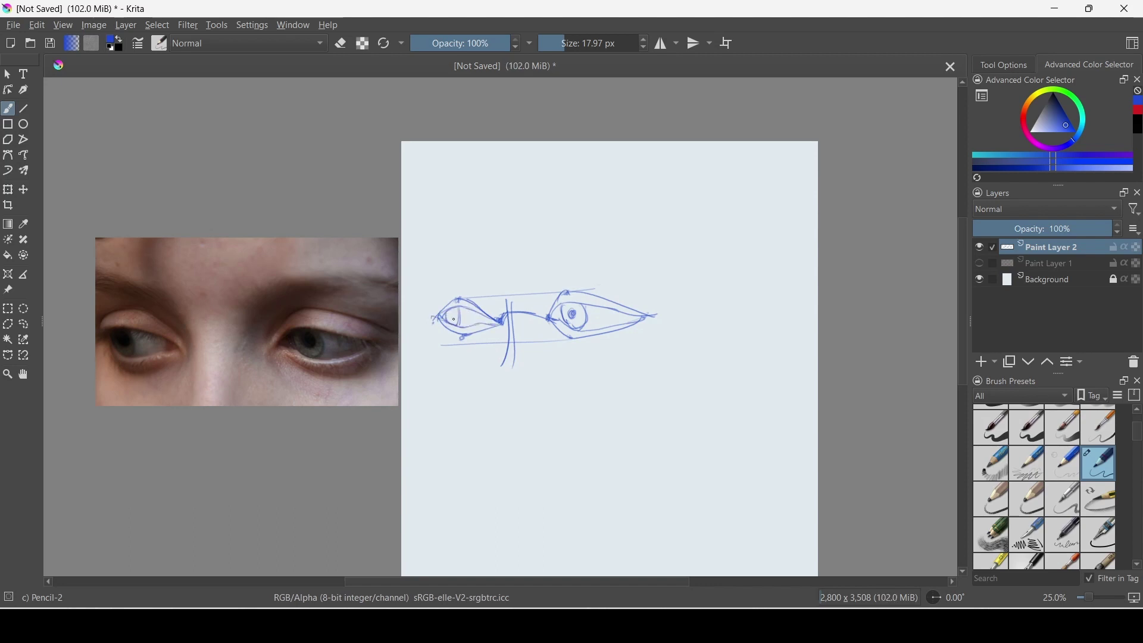
click(451, 315)
mouse_move(495, 278)
mouse_down()
mouse_move(631, 280)
mouse_move(424, 266)
mouse_up()
Show Paint Layer 1 and move the blue eye sketch next to the red tracing for comparison
click(980, 263)
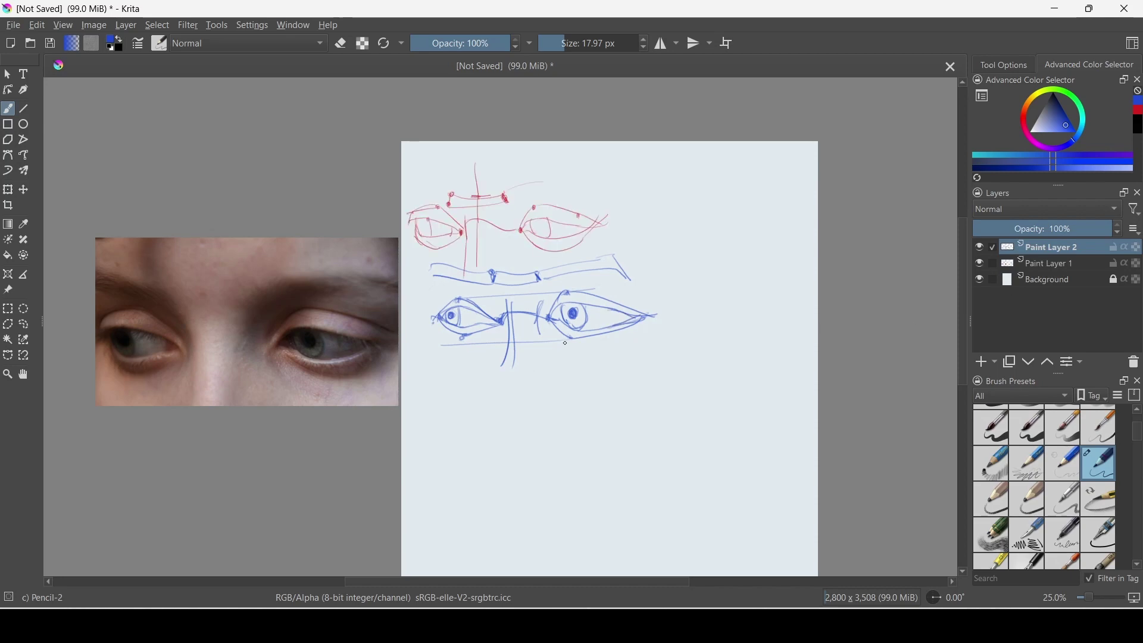
key(t)
drag(545, 312, 727, 211)
Add the "Open House Projects – Jewelry made by" portrait as a reference image, enlarge it and fade it to 48% opacity with reduced saturation
click(8, 290)
click(1005, 65)
click(990, 135)
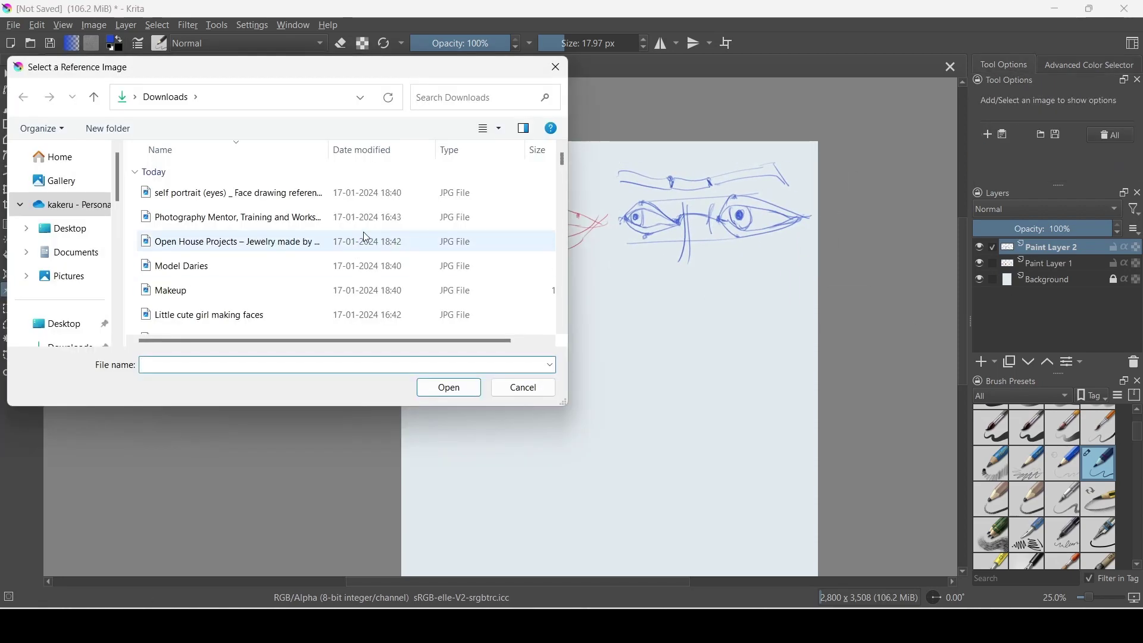
double_click(366, 238)
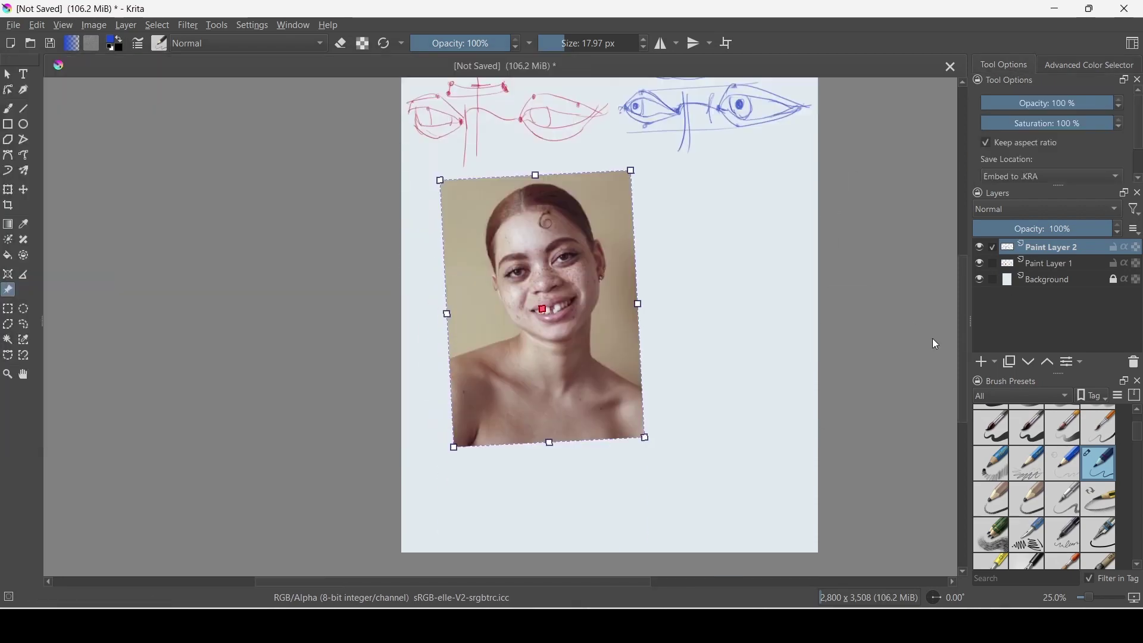
scroll(697, 492, up, 1)
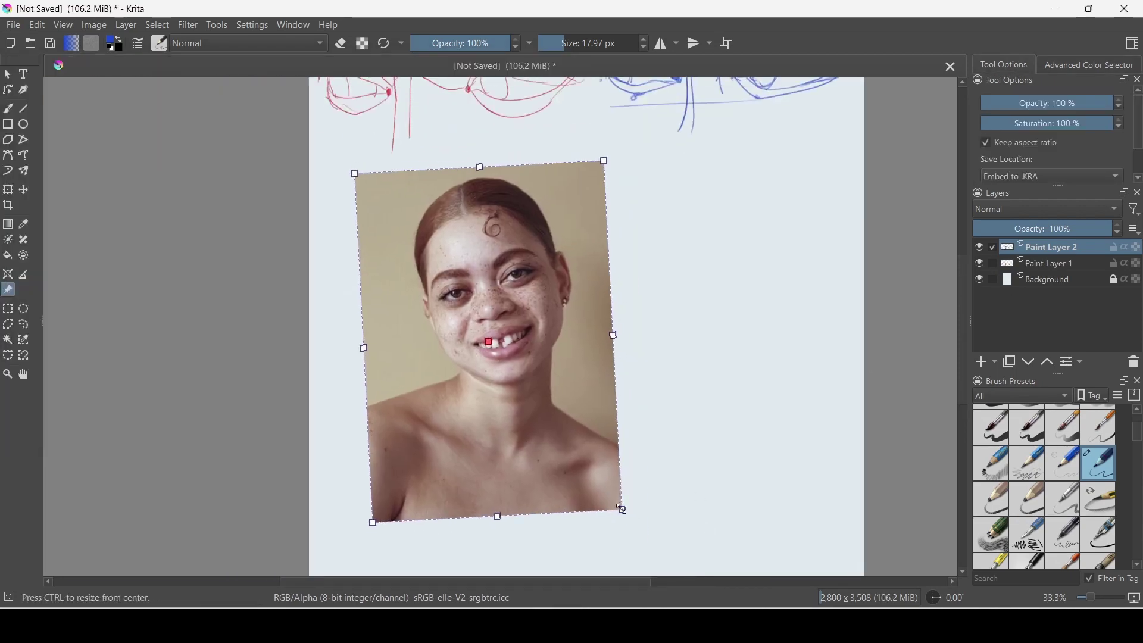
key(ctrl+z)
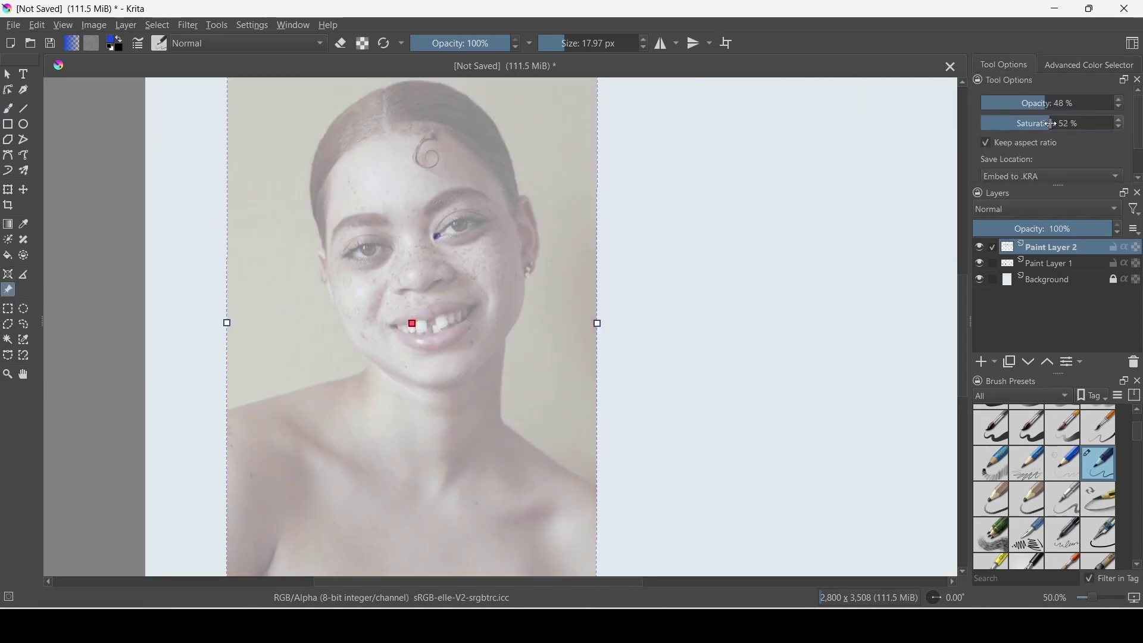
Switch to a red brush and mark the corners and outlines of both eyes on the faded portrait
click(1091, 65)
key(b)
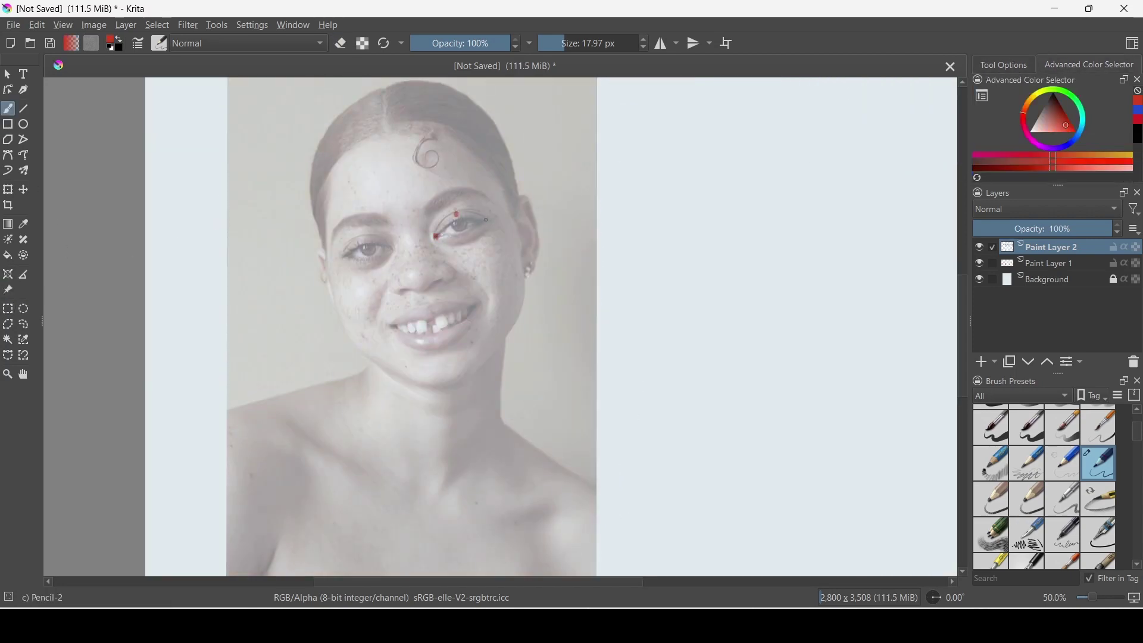
drag(342, 261, 351, 261)
drag(437, 236, 444, 237)
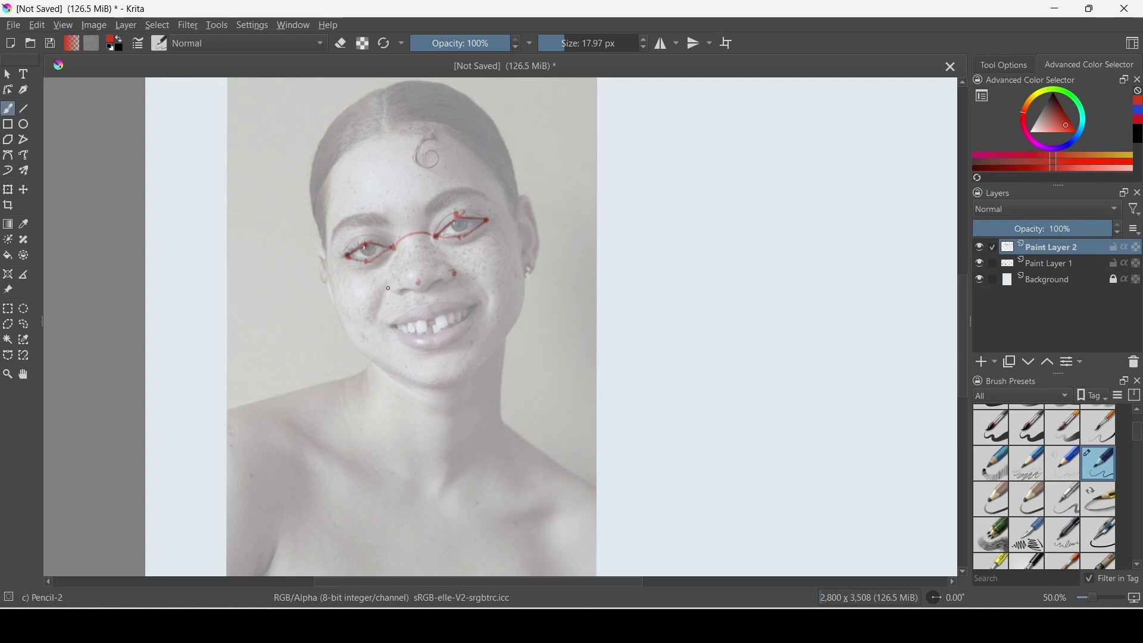
Trace the nose width and length, the line from hairline to brows and the line from lower lip to chin in red
drag(388, 289, 454, 273)
drag(412, 236, 419, 283)
mouse_move(379, 135)
mouse_down()
mouse_move(403, 214)
mouse_move(408, 132)
mouse_up()
drag(392, 215, 418, 205)
mouse_move(433, 348)
mouse_down()
mouse_move(441, 384)
mouse_move(461, 384)
mouse_up()
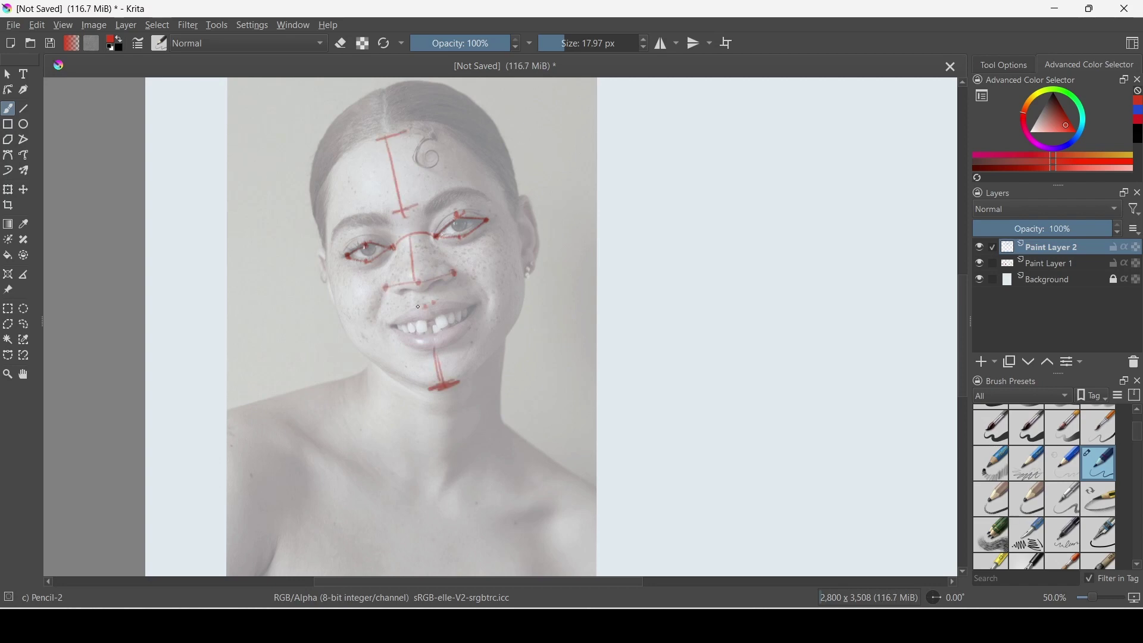
Outline the smiling lips and both eyebrows in red on the portrait
mouse_move(418, 307)
mouse_down()
mouse_move(483, 305)
mouse_move(388, 328)
mouse_move(446, 346)
mouse_move(480, 307)
mouse_up()
drag(387, 326, 476, 307)
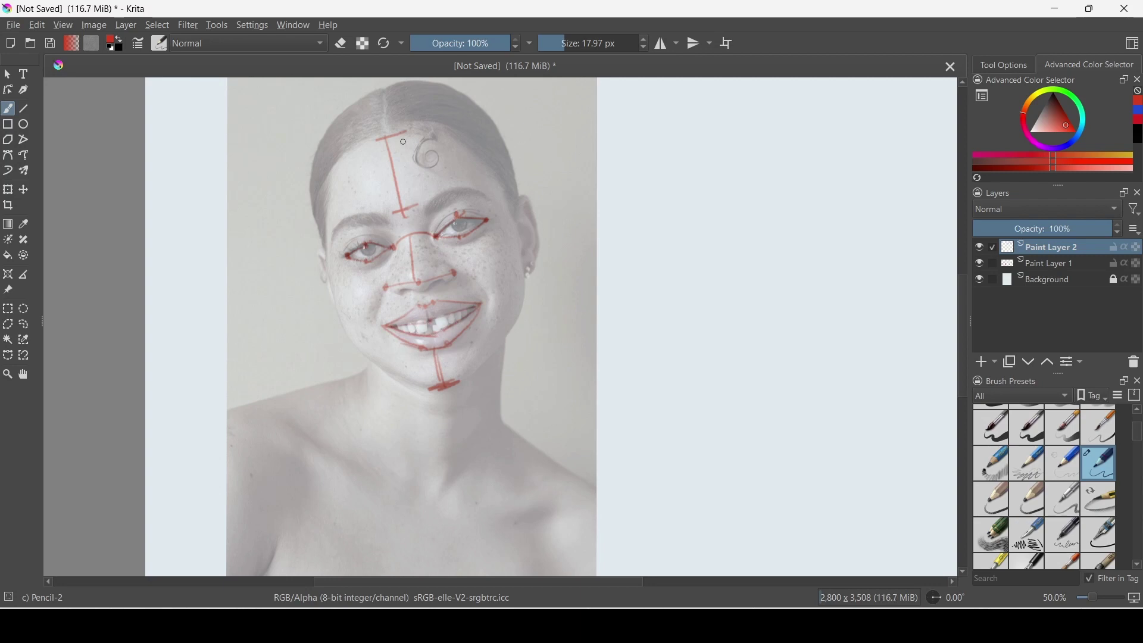
drag(420, 212, 477, 196)
drag(331, 231, 387, 221)
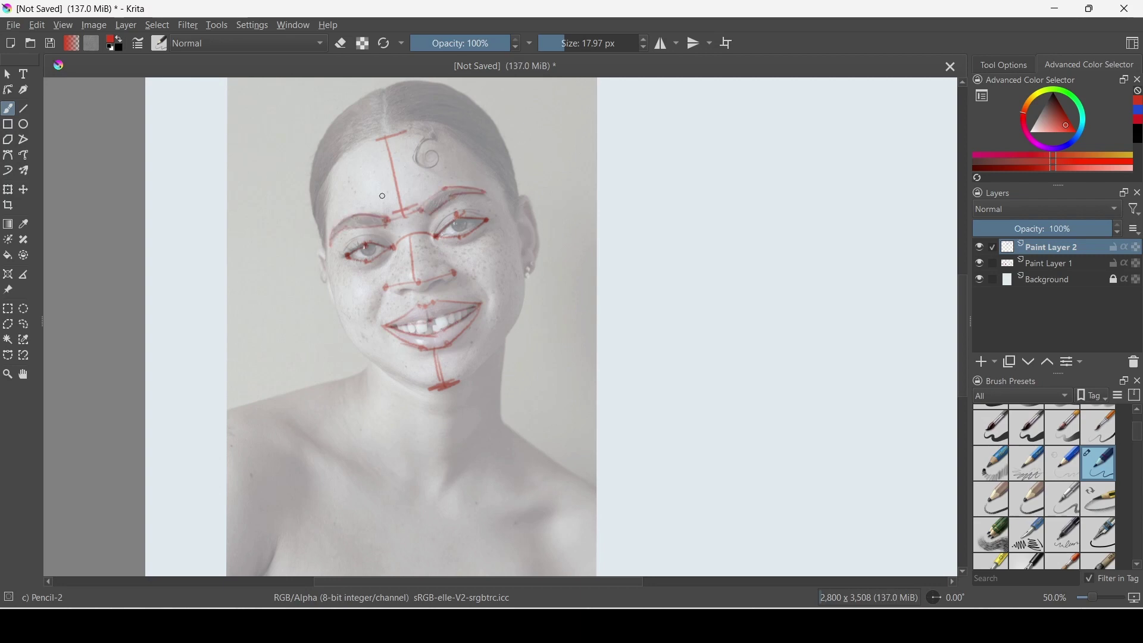
Draw straight slanted guide lines across the chin and hairline and mark the irises of both eyes in red
click(24, 109)
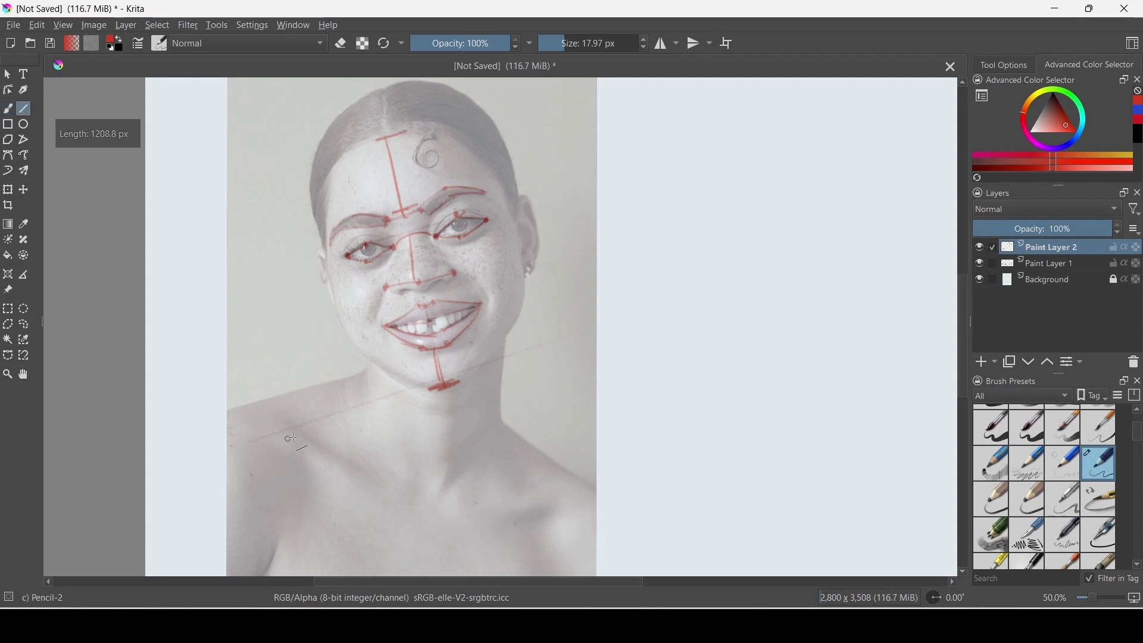
drag(268, 166, 582, 75)
key(b)
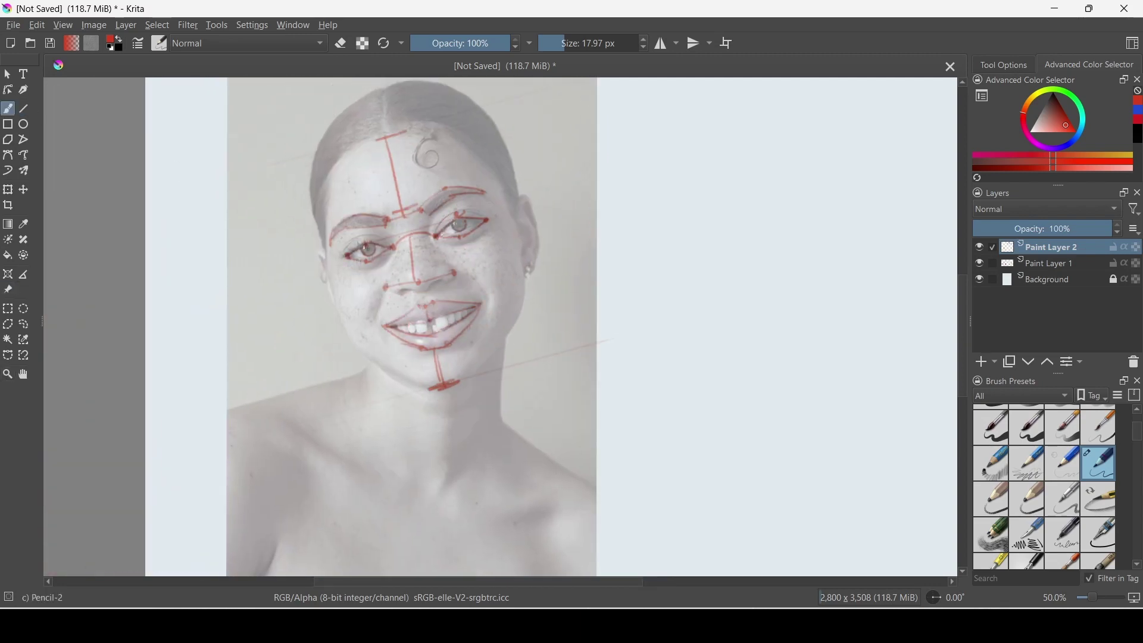
mouse_move(453, 212)
mouse_down()
mouse_move(437, 229)
mouse_move(344, 248)
mouse_up()
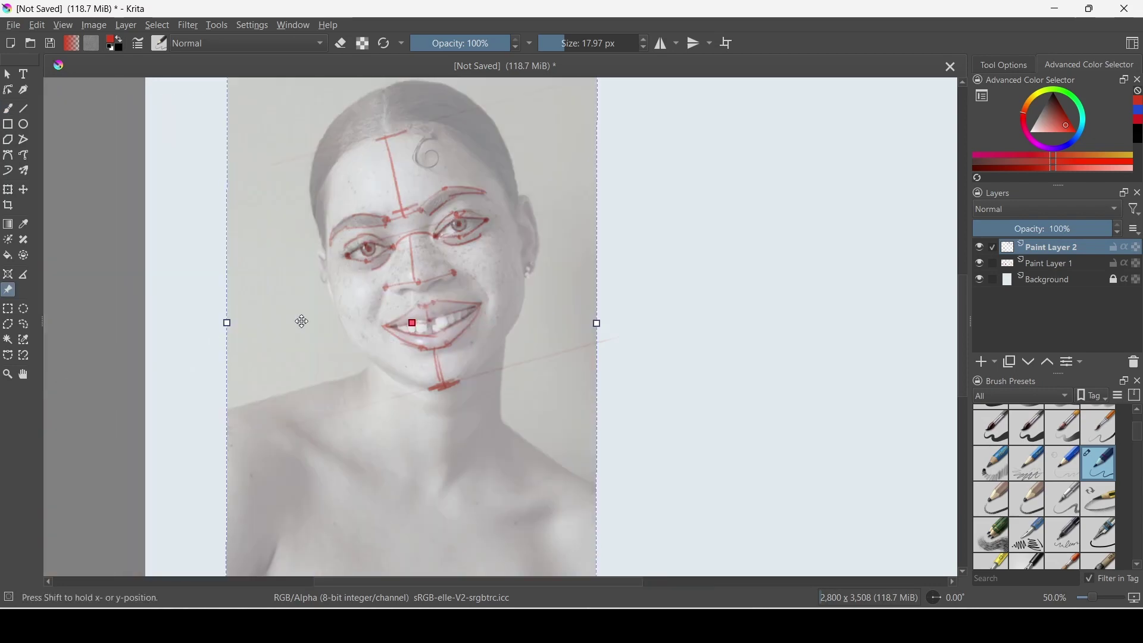
Restore the reference portrait to 100% opacity and 100% saturation and place it so that it covers most of the red tracing
drag(299, 319, 13, 349)
click(1005, 64)
drag(1108, 124, 1123, 123)
scroll(473, 398, down, 2)
drag(334, 369, 486, 350)
click(1120, 103)
On Paint Layer 1, sketch the tilted eyes, nose and lips freehand in blue next to the portrait
click(1010, 264)
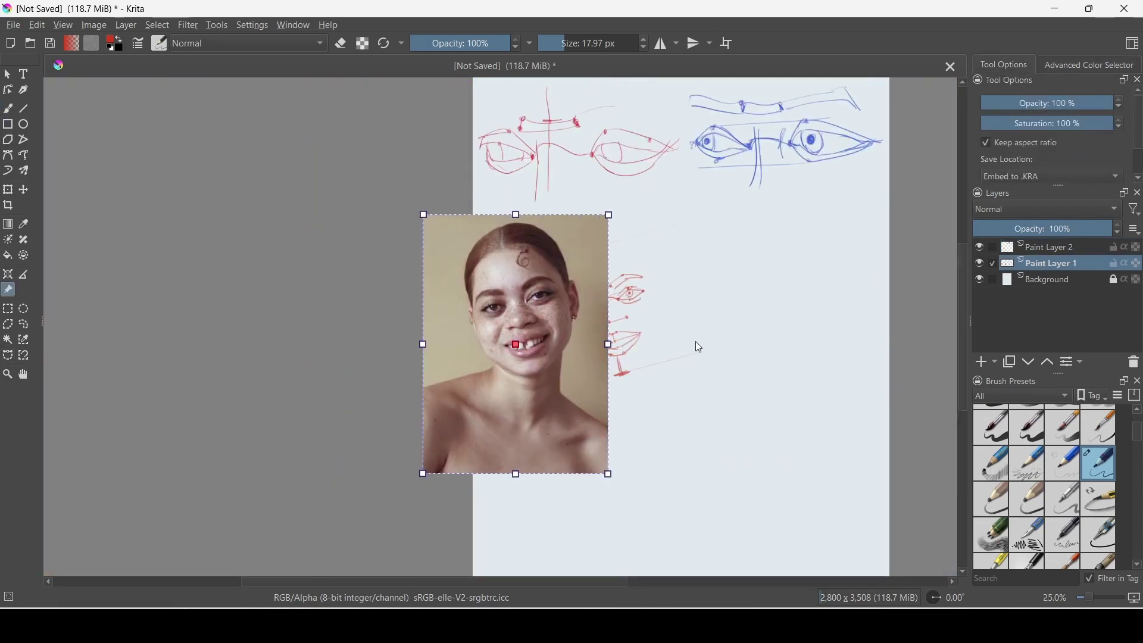
click(1093, 57)
key(b)
key(plus)
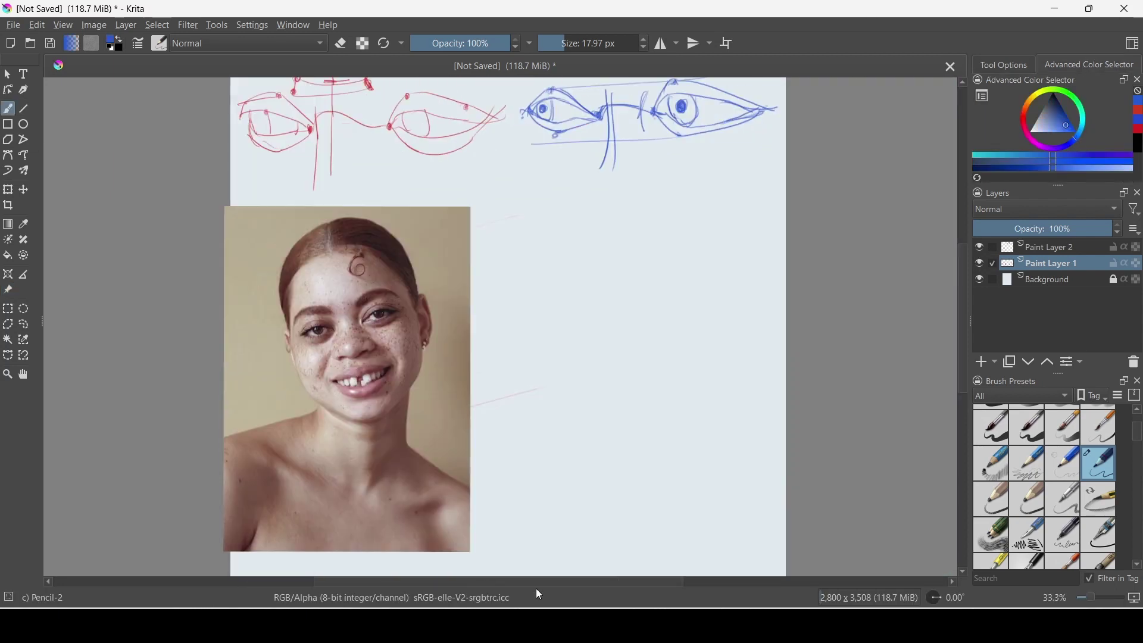
mouse_move(638, 286)
mouse_down()
mouse_move(685, 271)
mouse_move(592, 304)
mouse_move(608, 292)
mouse_move(586, 293)
mouse_move(627, 329)
mouse_move(649, 322)
mouse_move(690, 352)
mouse_move(603, 369)
mouse_move(655, 387)
mouse_move(688, 353)
mouse_up()
drag(607, 368, 642, 373)
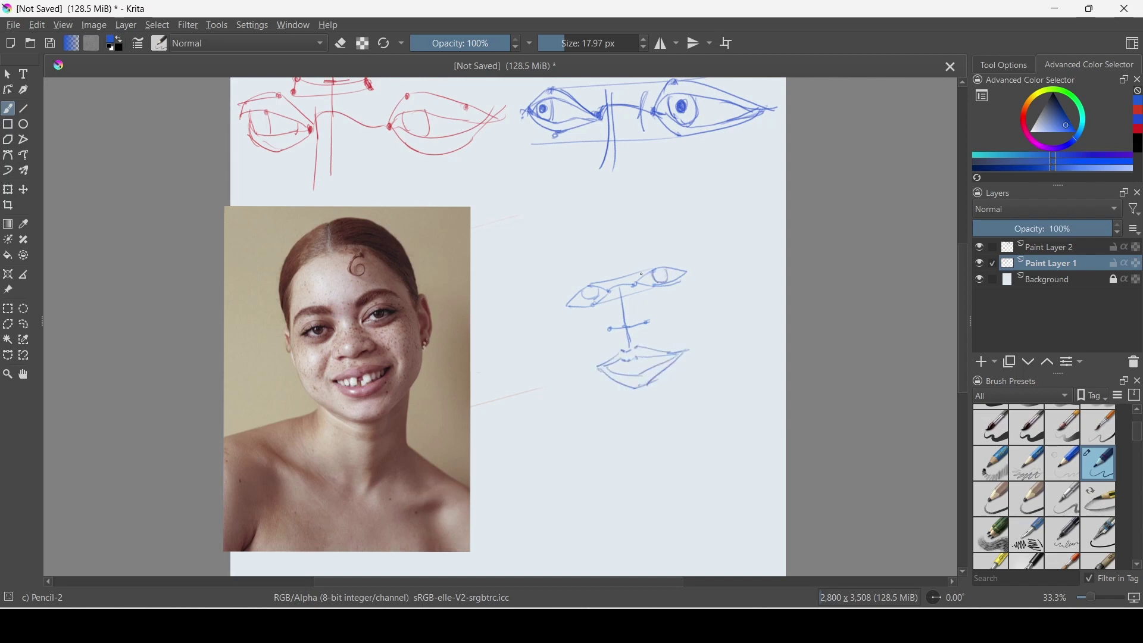
Draw the blue forehead line up to the hairline and the line from the lower lip to the chin
mouse_move(642, 274)
mouse_down()
mouse_move(682, 261)
mouse_move(571, 287)
mouse_move(590, 277)
mouse_move(606, 305)
mouse_move(593, 290)
mouse_move(613, 286)
mouse_move(610, 222)
mouse_up()
drag(603, 219, 620, 218)
drag(644, 391, 648, 420)
drag(627, 421, 670, 414)
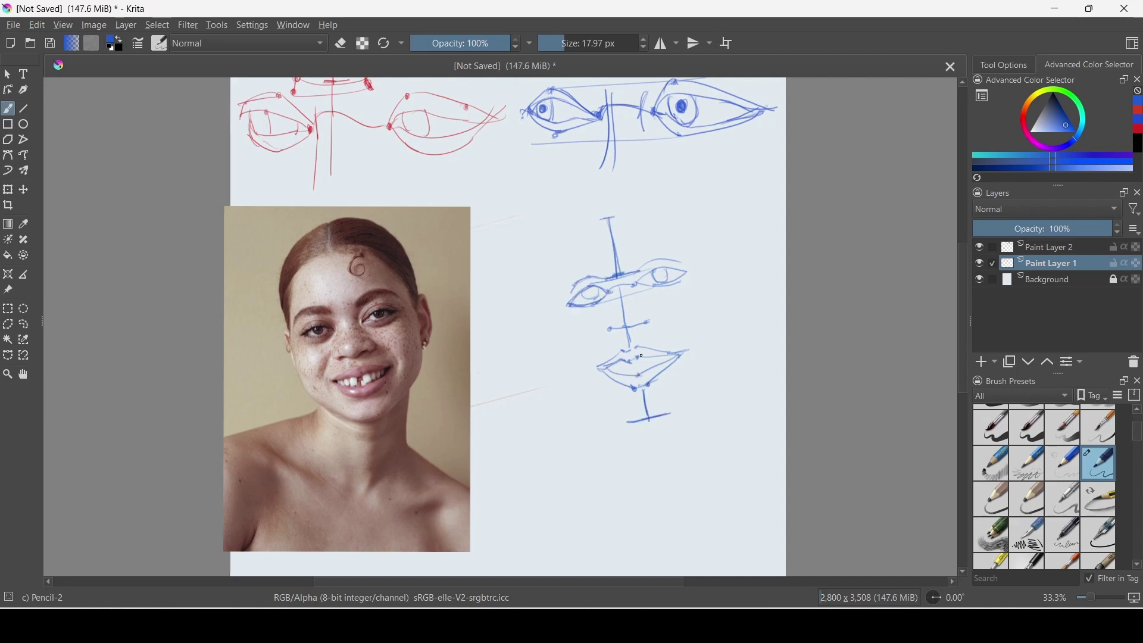
Refine the lips of the blue face and add cheek curves, nostrils and both eyebrows
drag(642, 356, 687, 354)
drag(694, 332, 689, 382)
drag(595, 356, 611, 409)
mouse_move(650, 309)
mouse_down()
mouse_move(613, 323)
mouse_move(642, 324)
mouse_up()
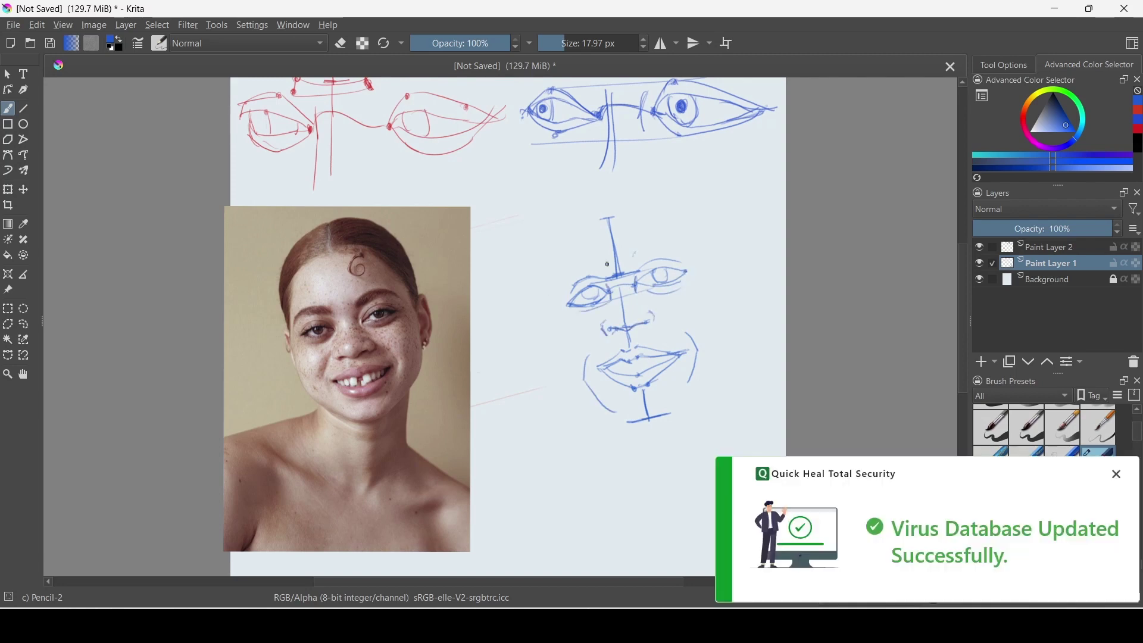
drag(643, 246, 689, 244)
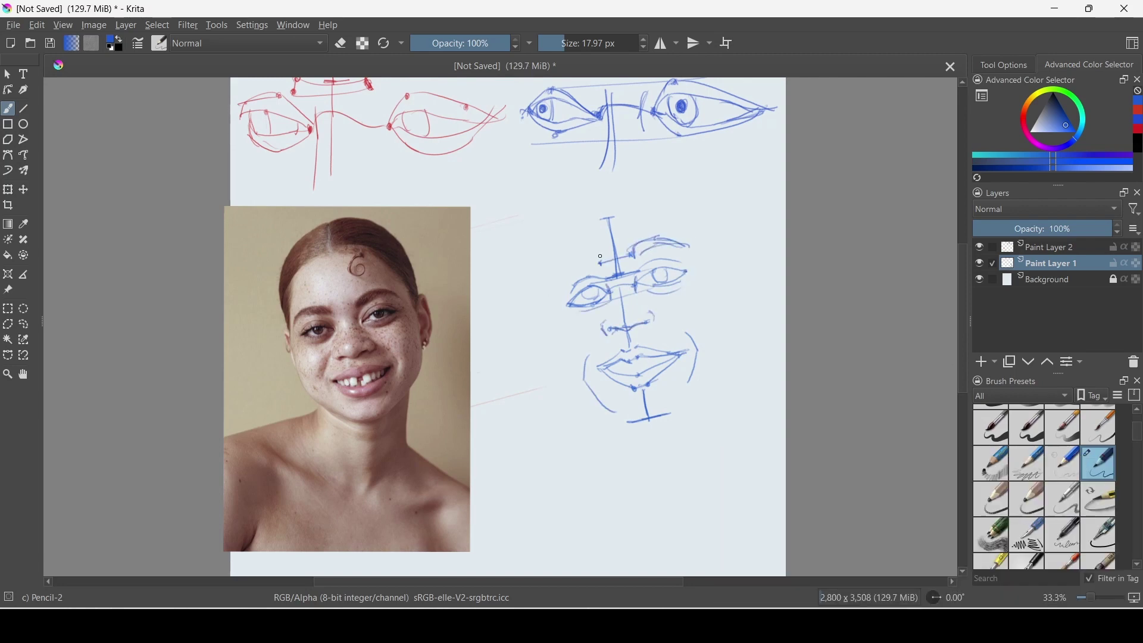
mouse_move(596, 256)
mouse_down()
mouse_move(563, 274)
mouse_move(589, 266)
mouse_up()
Enlarge the red face tracing on Paint Layer 2 and position it beside the blue sketch at a similar size
click(8, 190)
click(23, 325)
mouse_move(287, 255)
mouse_down()
mouse_move(574, 396)
mouse_move(288, 256)
mouse_up()
key(ctrl+t)
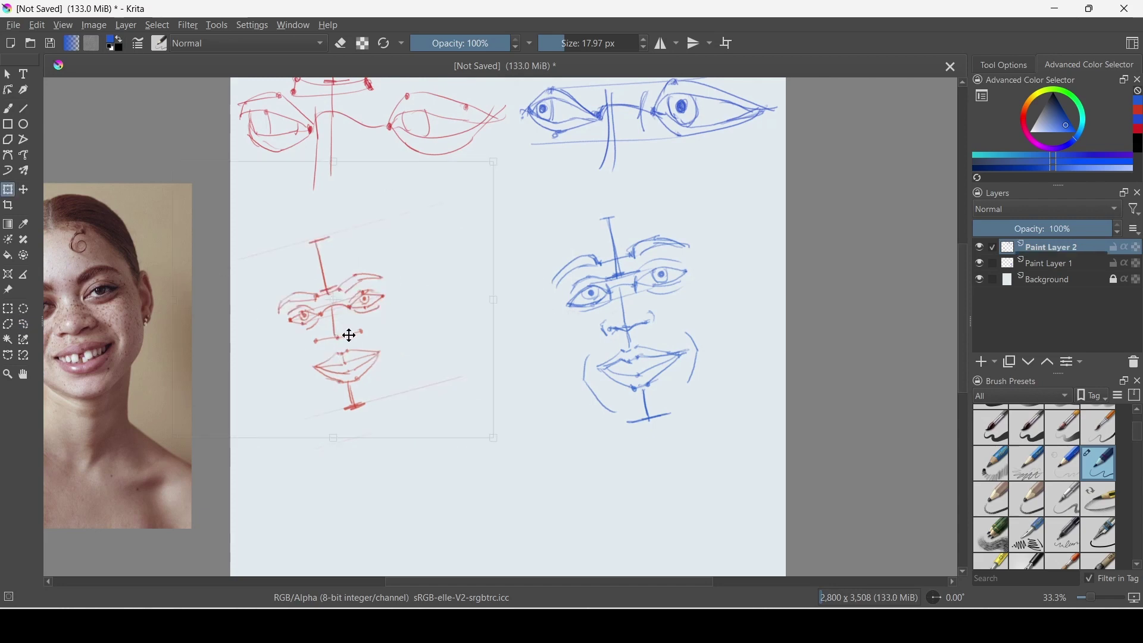
mouse_move(347, 331)
mouse_down()
mouse_move(536, 387)
mouse_move(618, 508)
mouse_up()
key(Return)
On Paint Layer 1, draw a green arrow pointing from the red tracing to the blue sketch
key(Page_Down)
key(b)
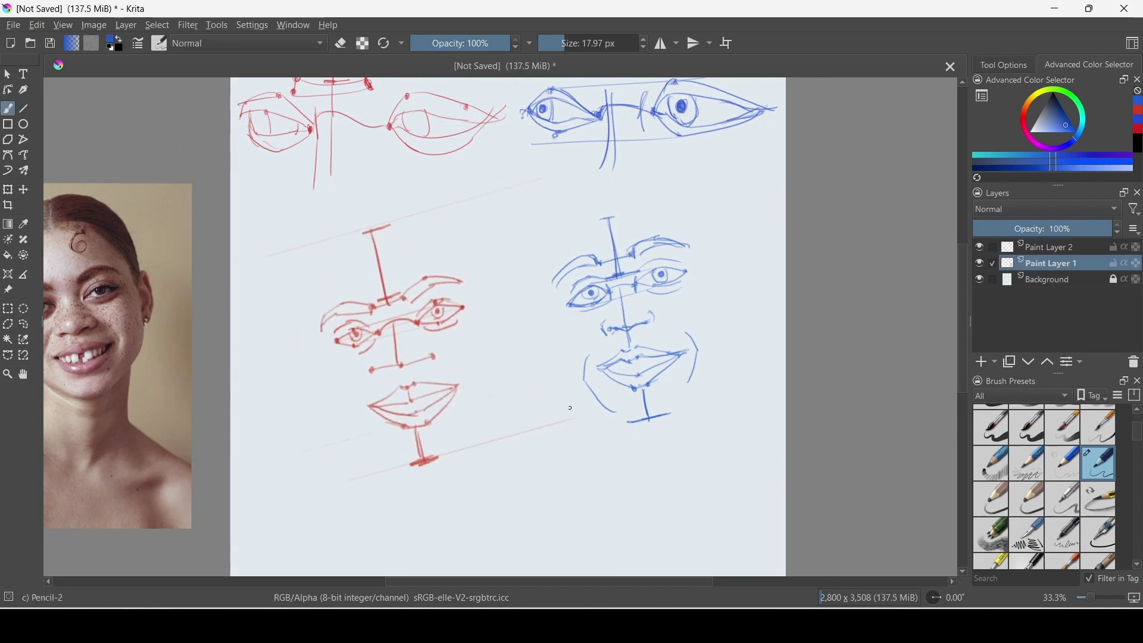
drag(497, 394, 559, 384)
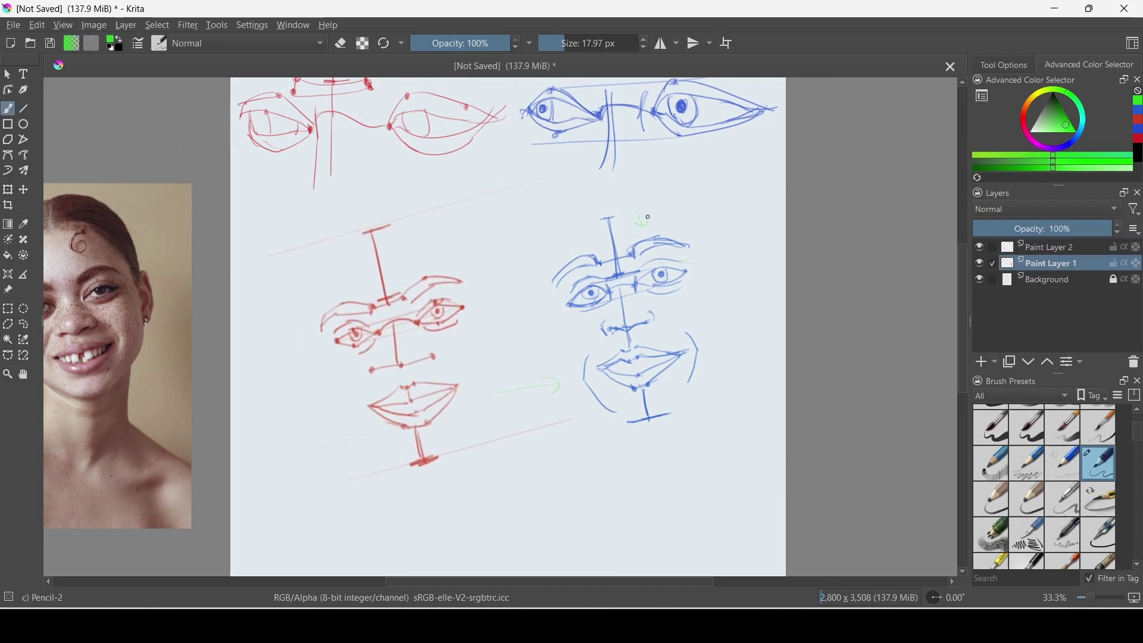
Create a new 2800 × 3508 px document at 300 pixels/inch
key(minus)
key(minus)
key(ctrl+n)
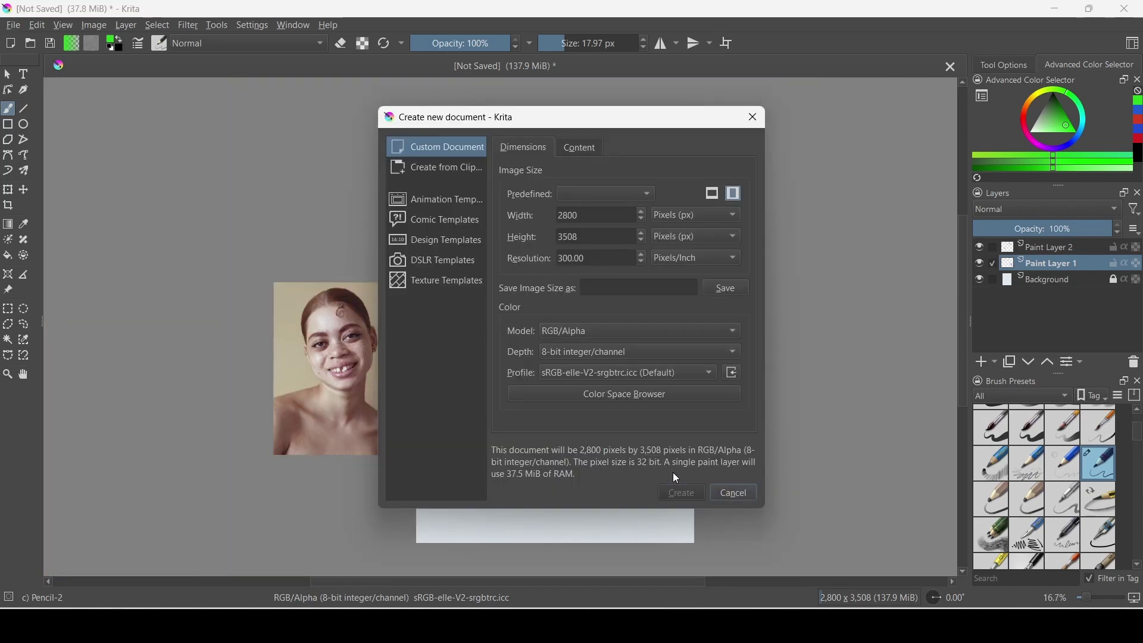
click(682, 493)
Add the tilted-head portrait as a reference image and fade it to 49% opacity and 45% saturation
click(8, 290)
click(987, 132)
double_click(225, 266)
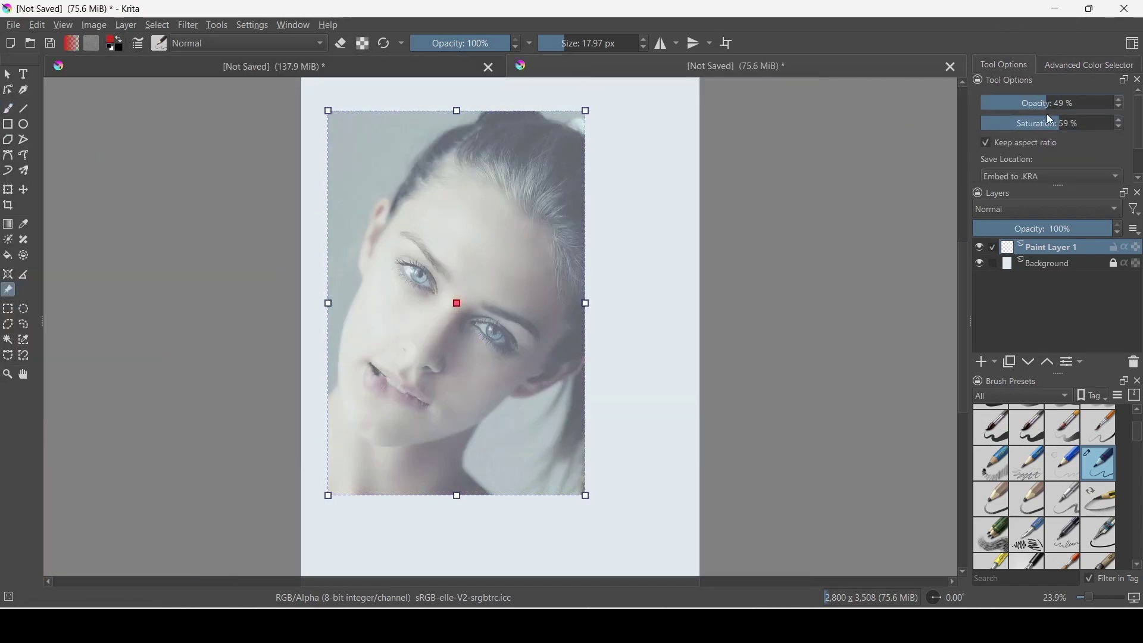
Mark and trace the eyes, nose base, brow line, forehead line and chin line in red over the tilted portrait
key(b)
drag(435, 292, 444, 292)
click(400, 262)
click(401, 339)
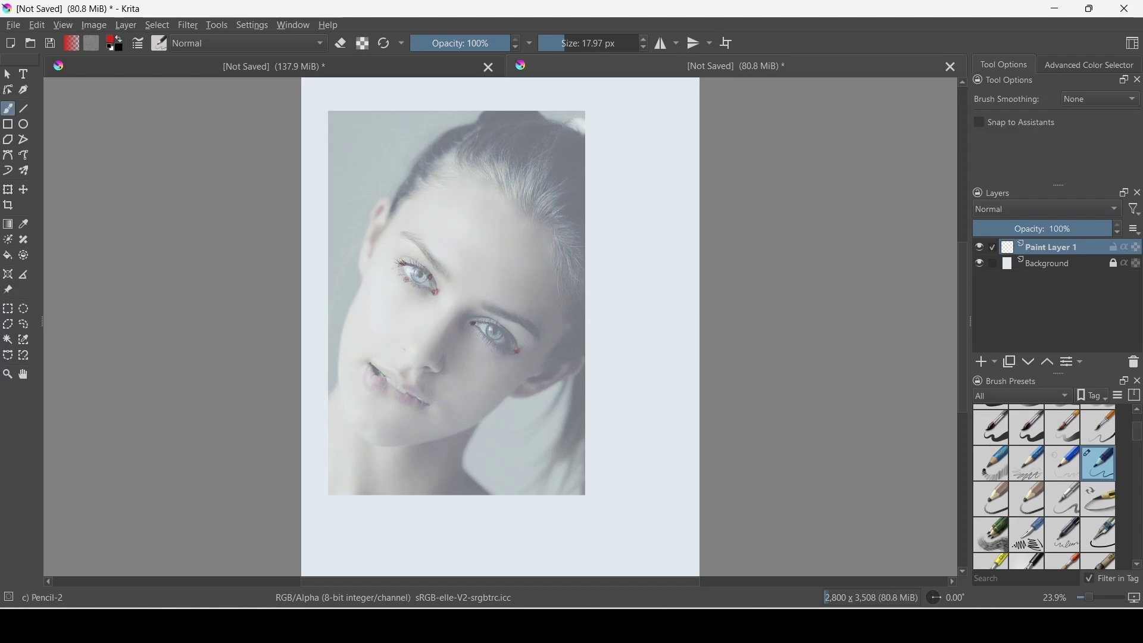
click(492, 322)
drag(396, 351, 423, 376)
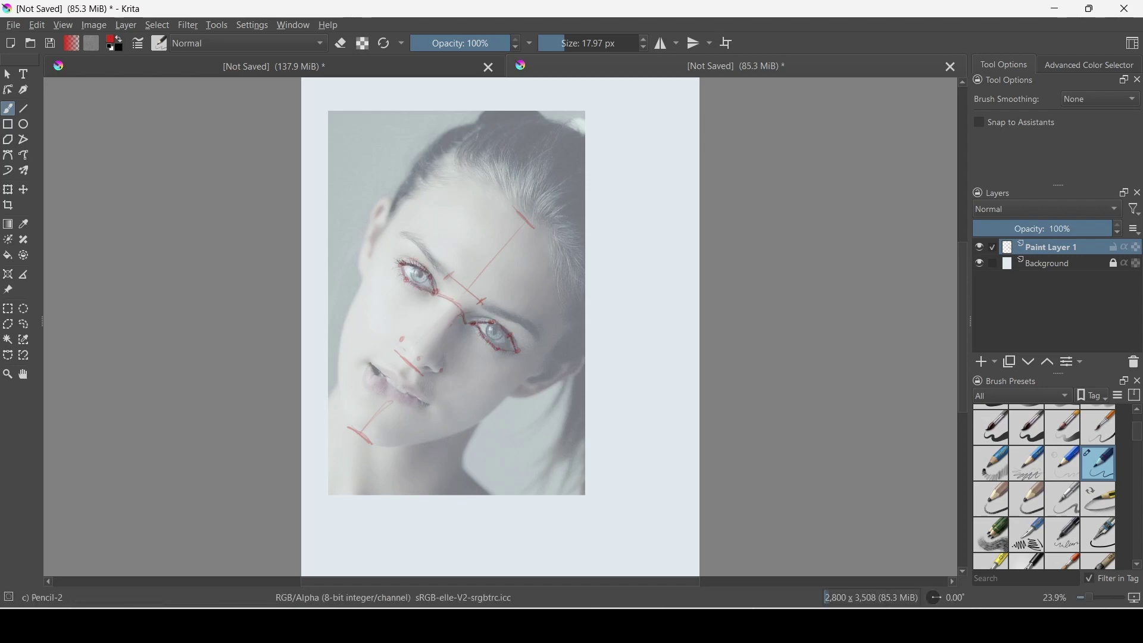
Trace both eyebrows, the lips and the nose in red and strengthen the hairline mark
drag(488, 306, 539, 323)
drag(446, 272, 408, 231)
drag(370, 387, 376, 366)
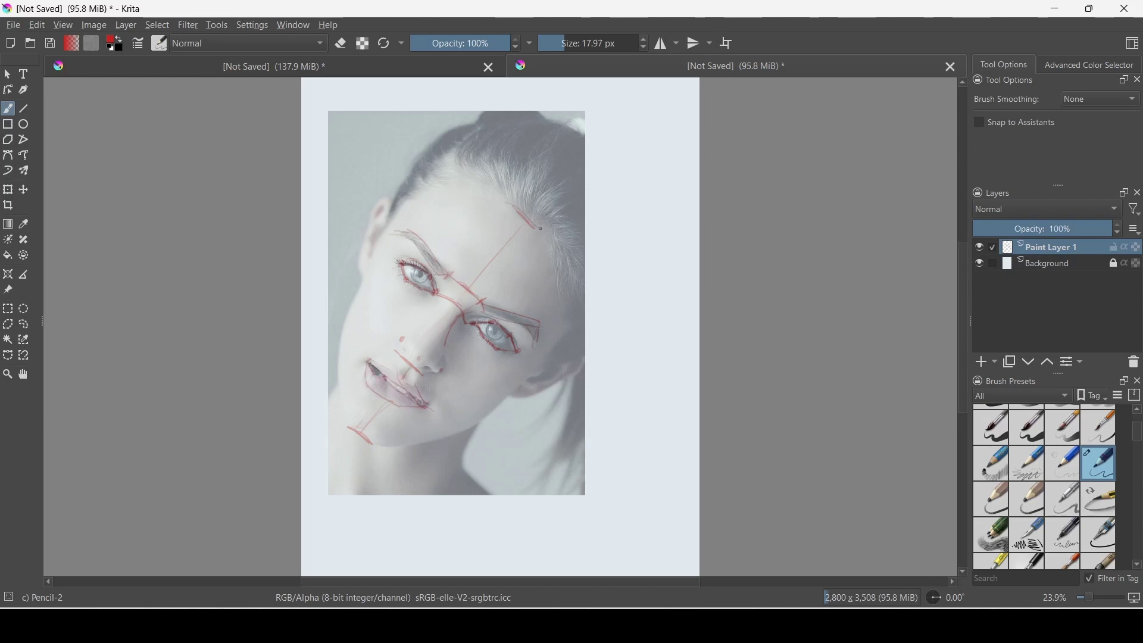
drag(501, 201, 555, 235)
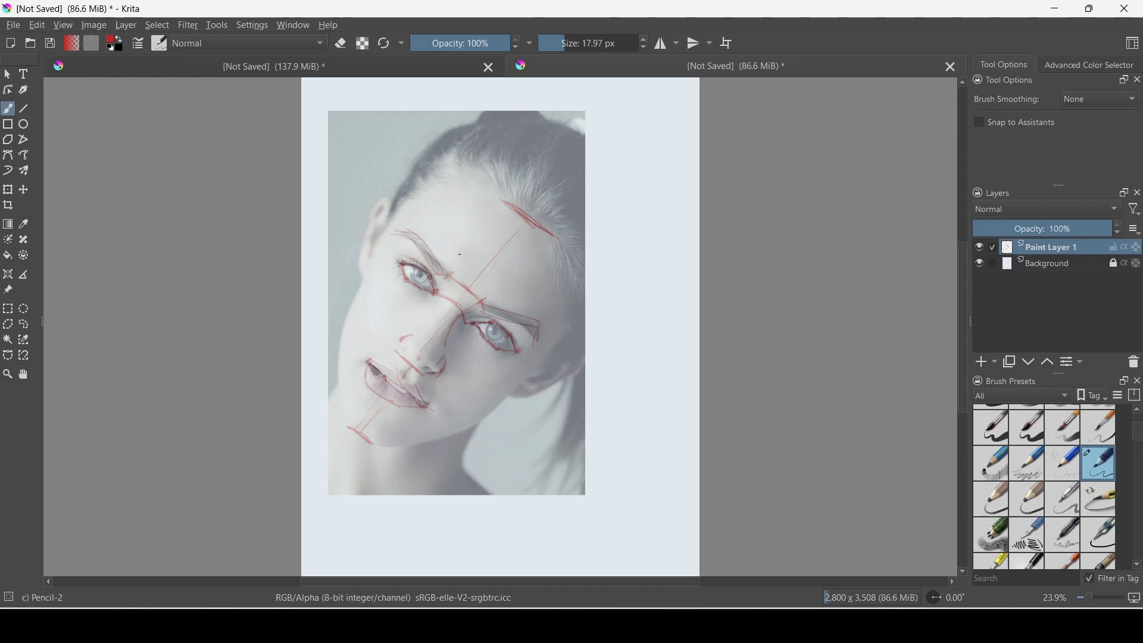
Move the reference portrait off the canvas so that it sits beside the red tracing
click(7, 290)
drag(374, 342, 72, 360)
key(minus)
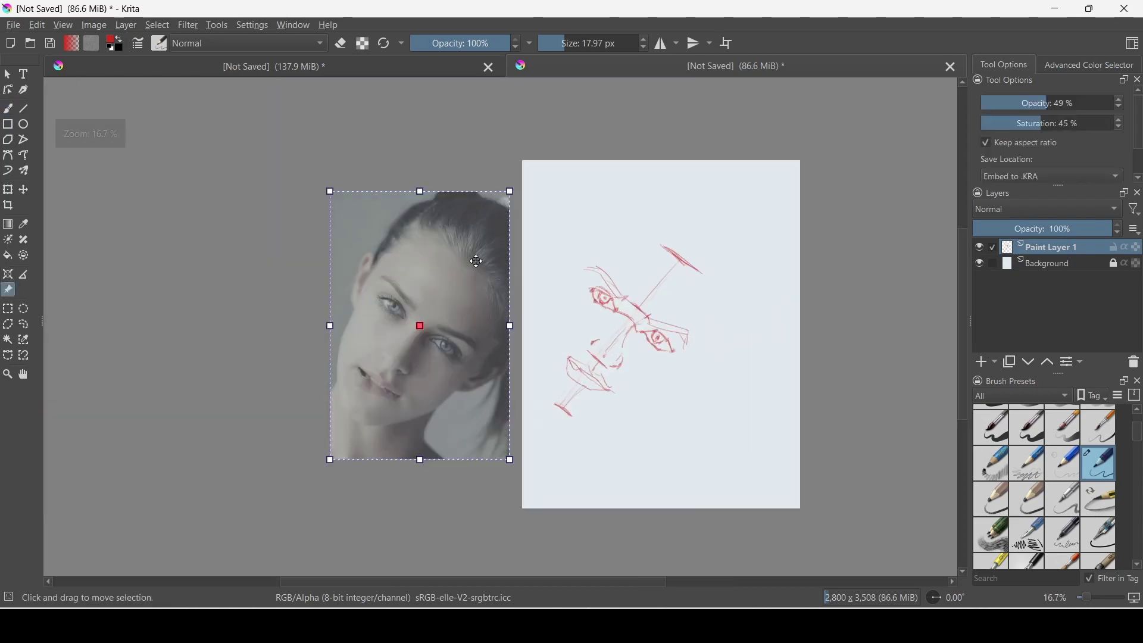
Shrink the red tracing into the canvas's upper-left corner and restore the reference portrait to 100% opacity and saturation
key(ctrl+t)
drag(586, 269, 580, 242)
click(7, 290)
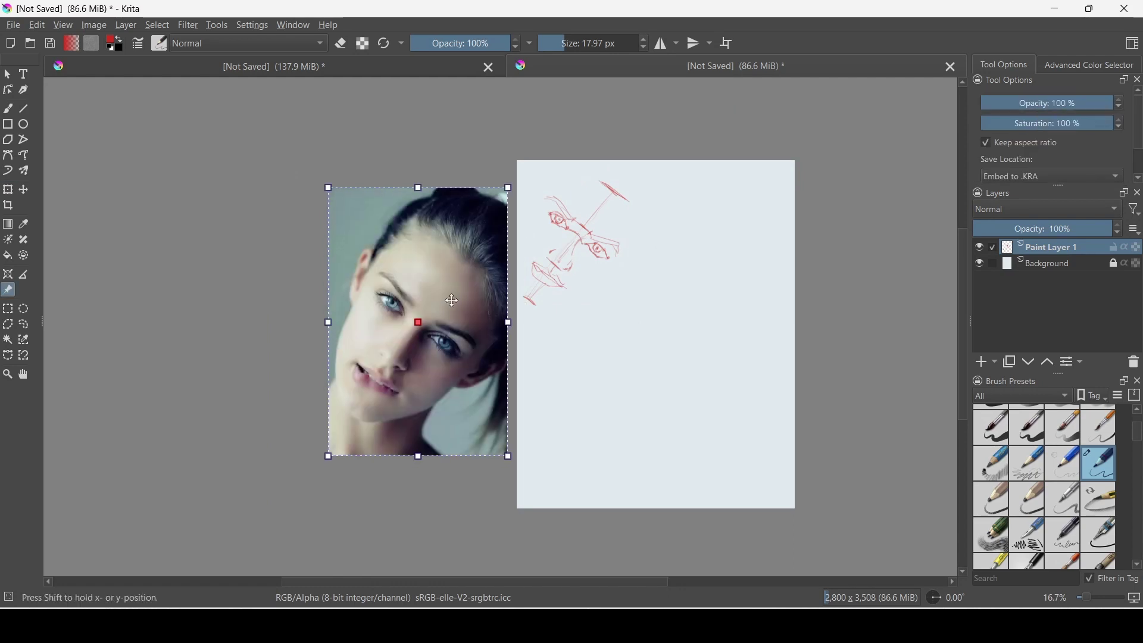
Add a new paint layer, switch the pencil colour to blue and hide the red tracing's layer
key(b)
key(plus)
key(Insert)
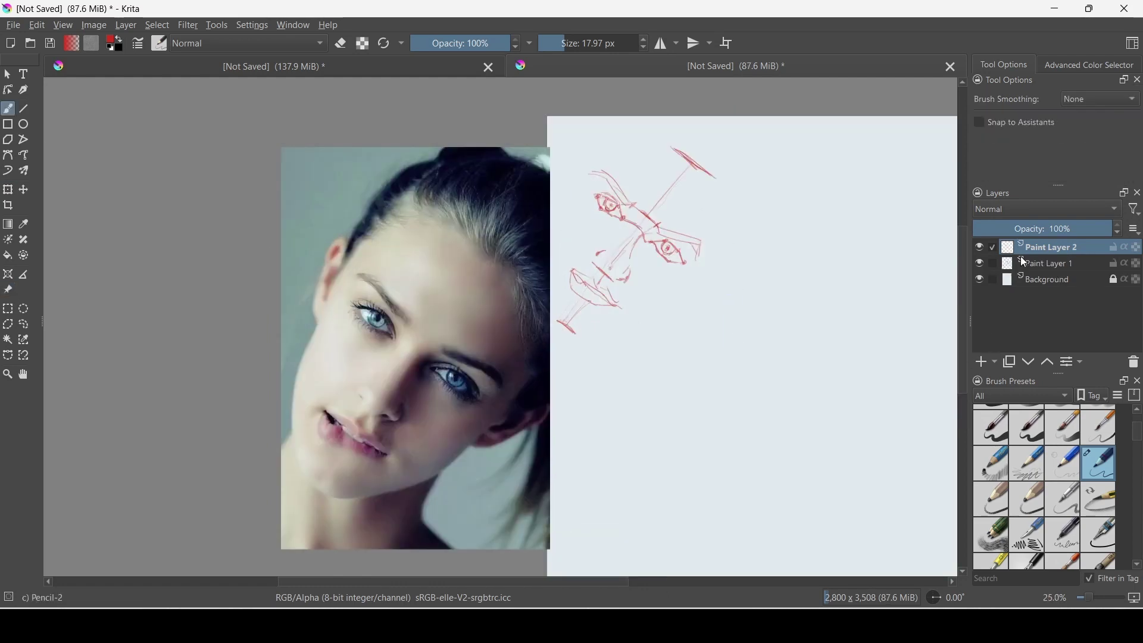
click(1091, 64)
click(979, 263)
Draw the tilted face's eye outlines, nose bridge and nose sides freehand in blue
drag(731, 295, 768, 322)
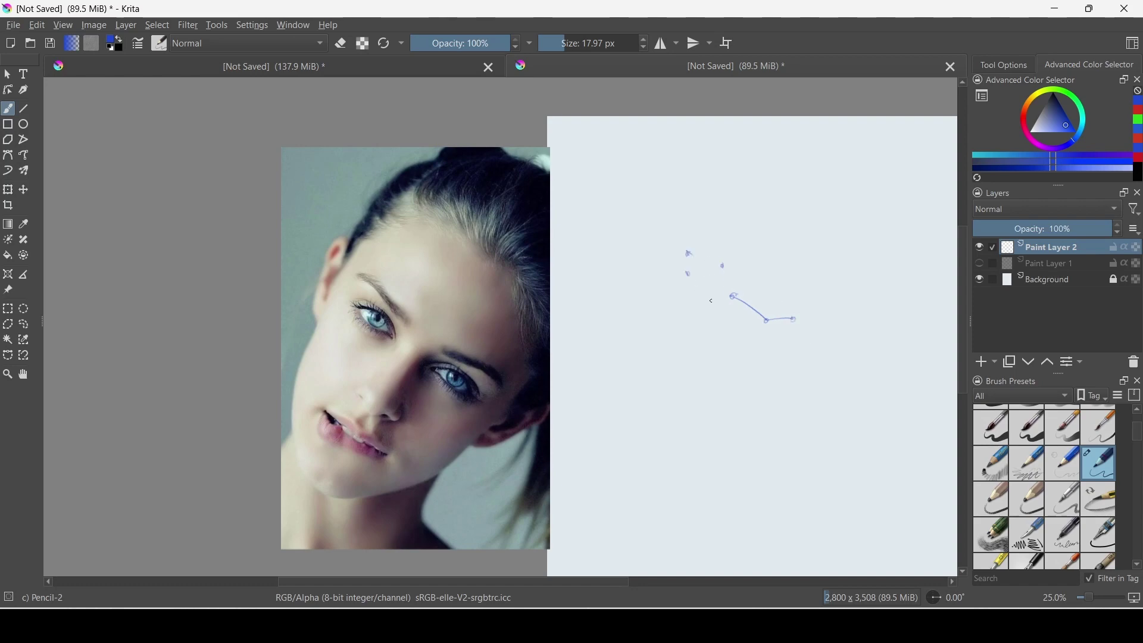
drag(795, 319, 792, 353)
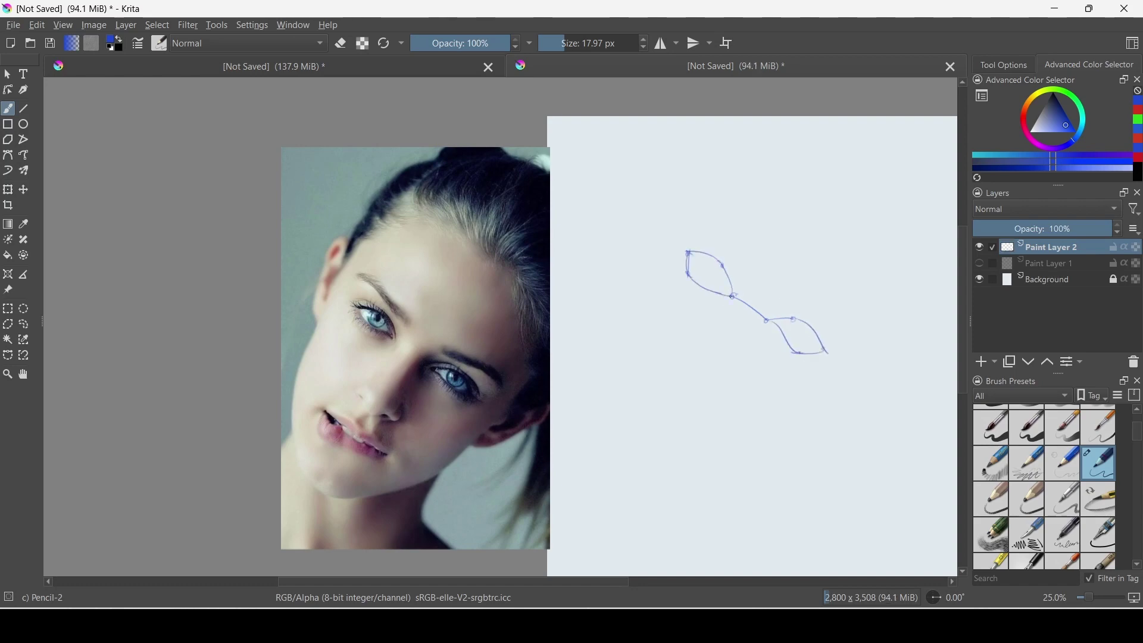
mouse_move(768, 308)
mouse_down()
mouse_move(714, 362)
mouse_move(725, 360)
mouse_move(738, 393)
mouse_up()
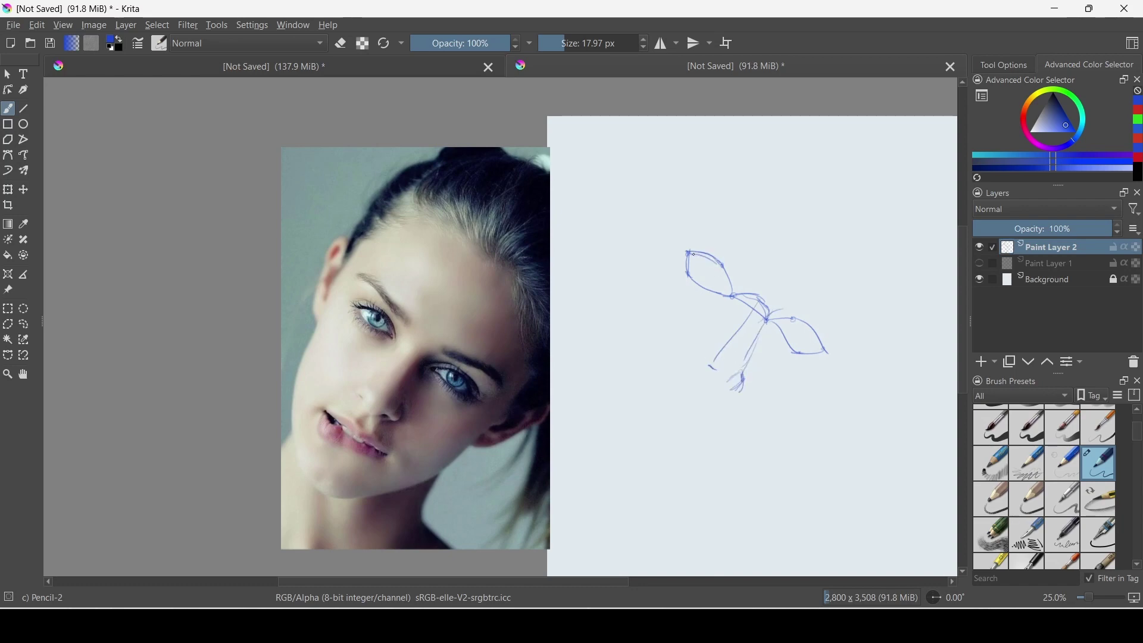
drag(689, 253, 734, 297)
Draw the nose base, lips, chin line and forehead line of the tilted face in blue
mouse_move(698, 392)
mouse_down()
mouse_move(678, 413)
mouse_move(693, 404)
mouse_up()
mouse_move(724, 444)
mouse_down()
mouse_move(703, 415)
mouse_move(726, 447)
mouse_up()
mouse_move(637, 388)
mouse_down()
mouse_move(655, 434)
mouse_move(730, 448)
mouse_move(631, 480)
mouse_up()
mouse_move(664, 427)
mouse_down()
mouse_move(603, 493)
mouse_move(649, 487)
mouse_up()
key(ctrl+z)
key(ctrl+z)
drag(630, 483, 655, 442)
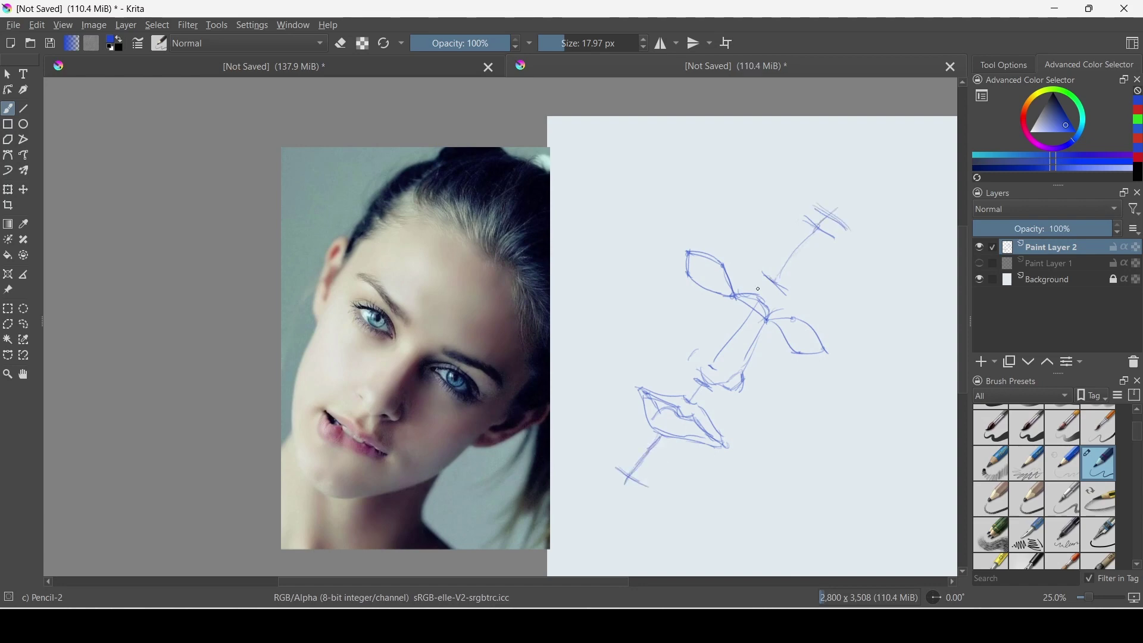
Add the eyebrows, eyelids, lashes and irises in blue and refine the lip lines
drag(685, 244, 768, 273)
drag(721, 220, 767, 269)
mouse_move(784, 290)
mouse_down()
mouse_move(858, 322)
mouse_move(861, 354)
mouse_move(789, 298)
mouse_move(859, 326)
mouse_move(786, 338)
mouse_move(796, 355)
mouse_up()
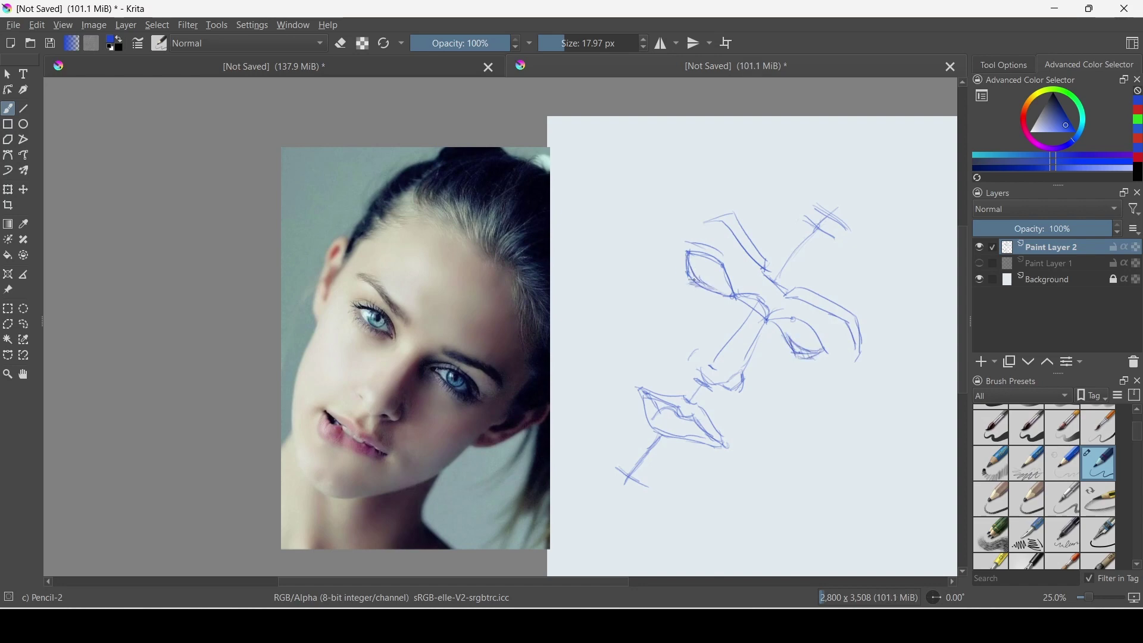
drag(695, 280, 691, 245)
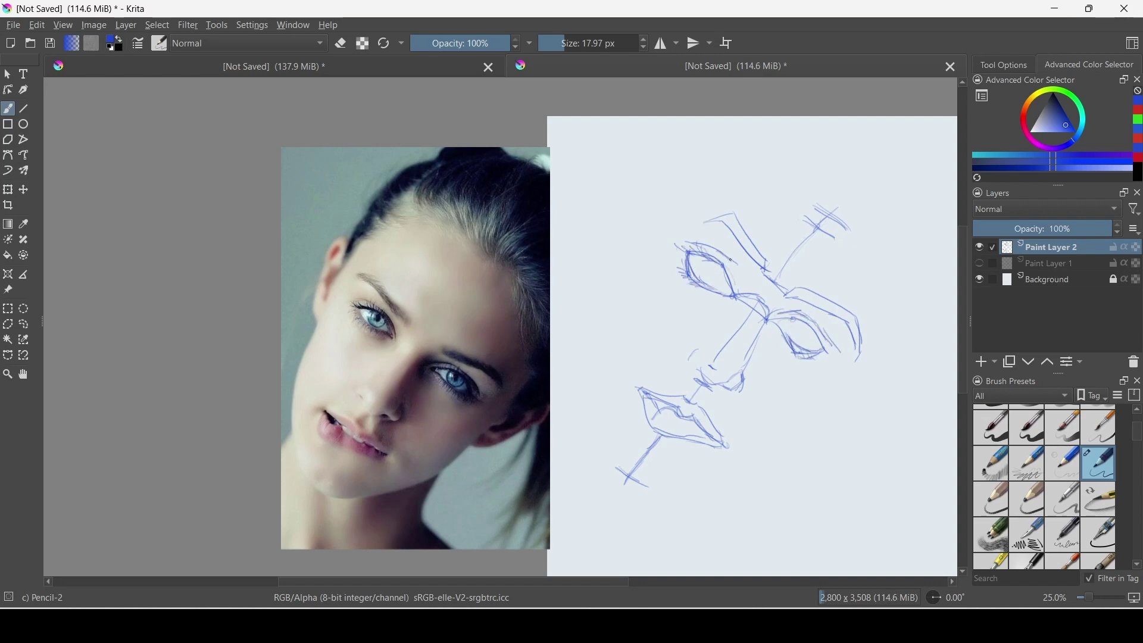
drag(666, 420, 681, 438)
drag(796, 323, 797, 325)
drag(708, 258, 702, 276)
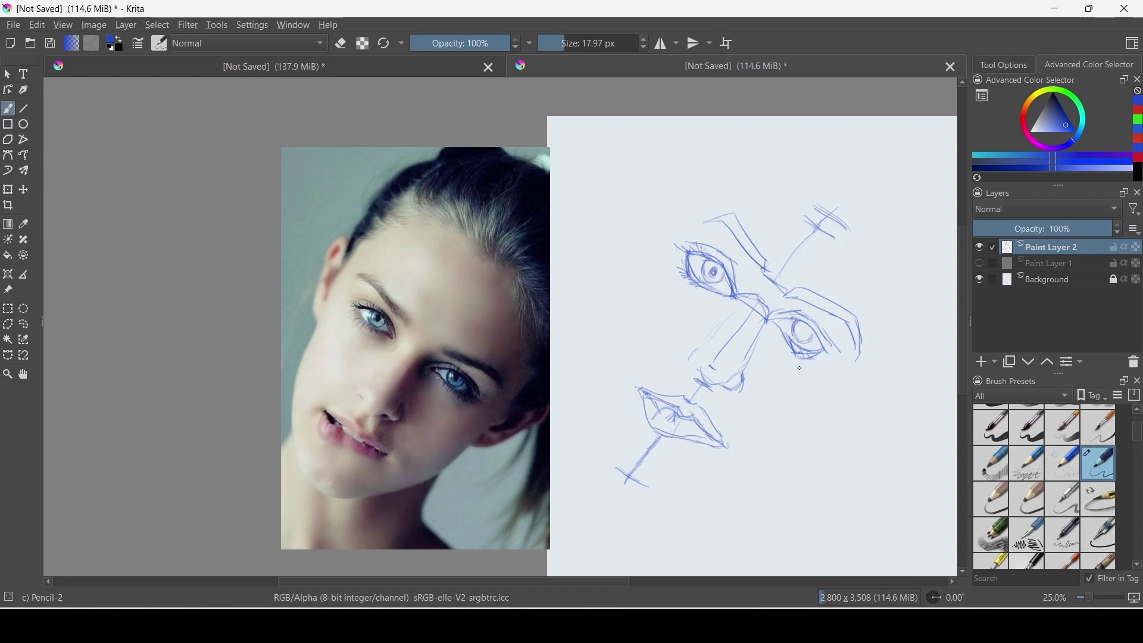
Select each blue eyebrow with a freehand selection and transform it to correct its angle and position
click(24, 325)
mouse_move(828, 324)
mouse_down()
mouse_move(814, 313)
mouse_move(798, 357)
mouse_up()
key(ctrl+t)
key(Return)
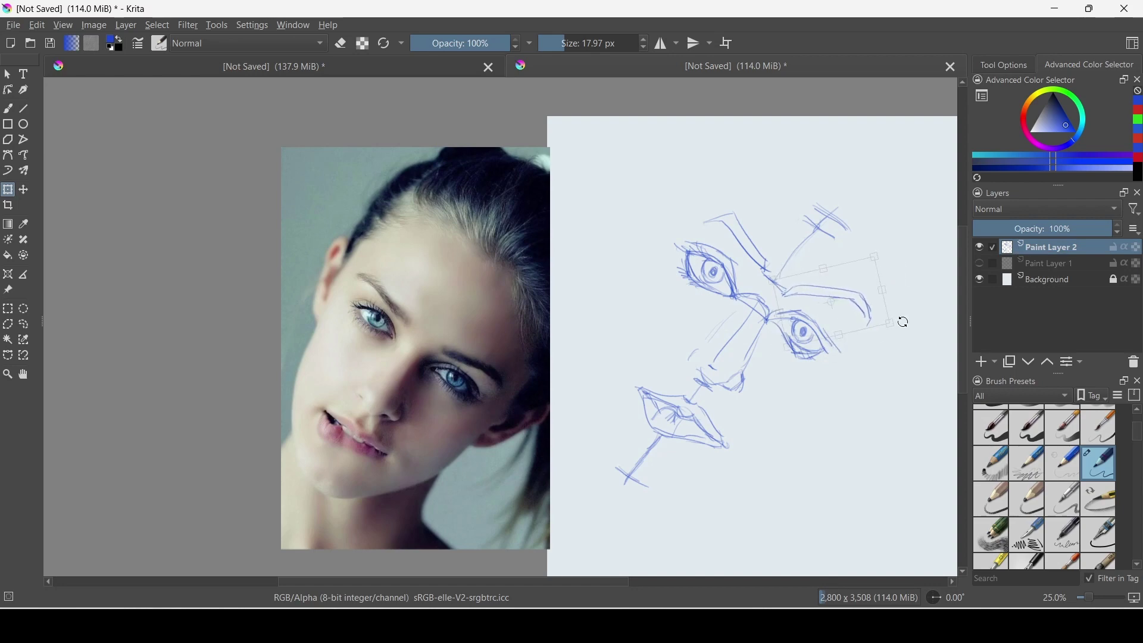
mouse_move(694, 223)
mouse_down()
mouse_move(659, 205)
mouse_move(667, 214)
mouse_move(652, 223)
mouse_up()
key(ctrl+t)
key(Return)
key(b)
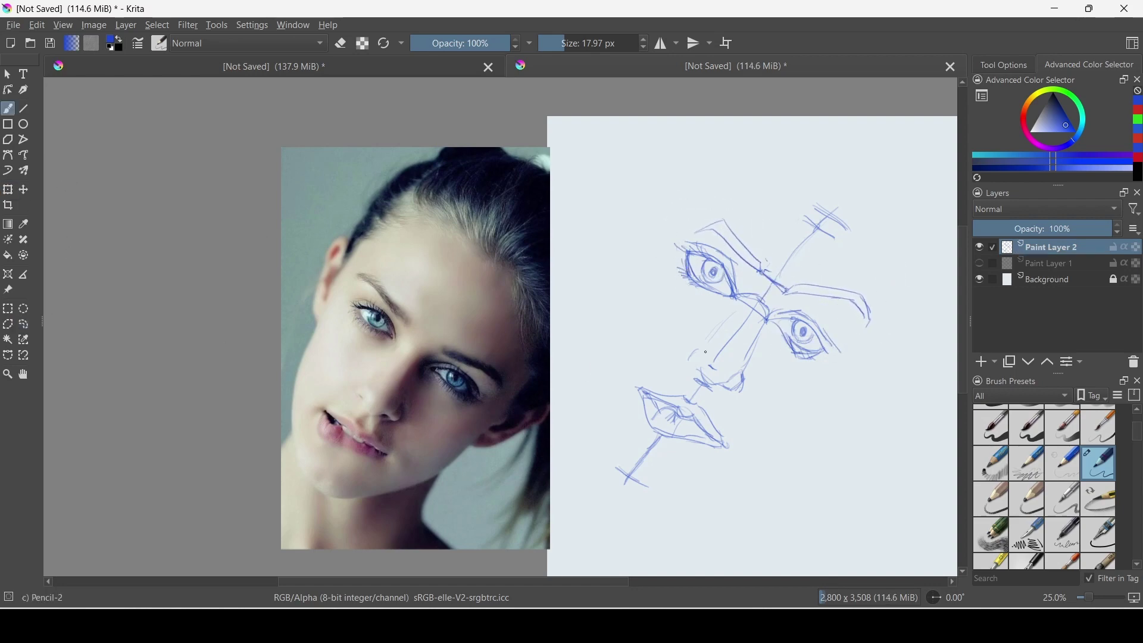
Shrink and slightly rotate the blue drawing, then place it beside the red tracing with the red layer shown
key(minus)
key(ctrl+t)
drag(566, 484, 658, 391)
drag(770, 348, 791, 360)
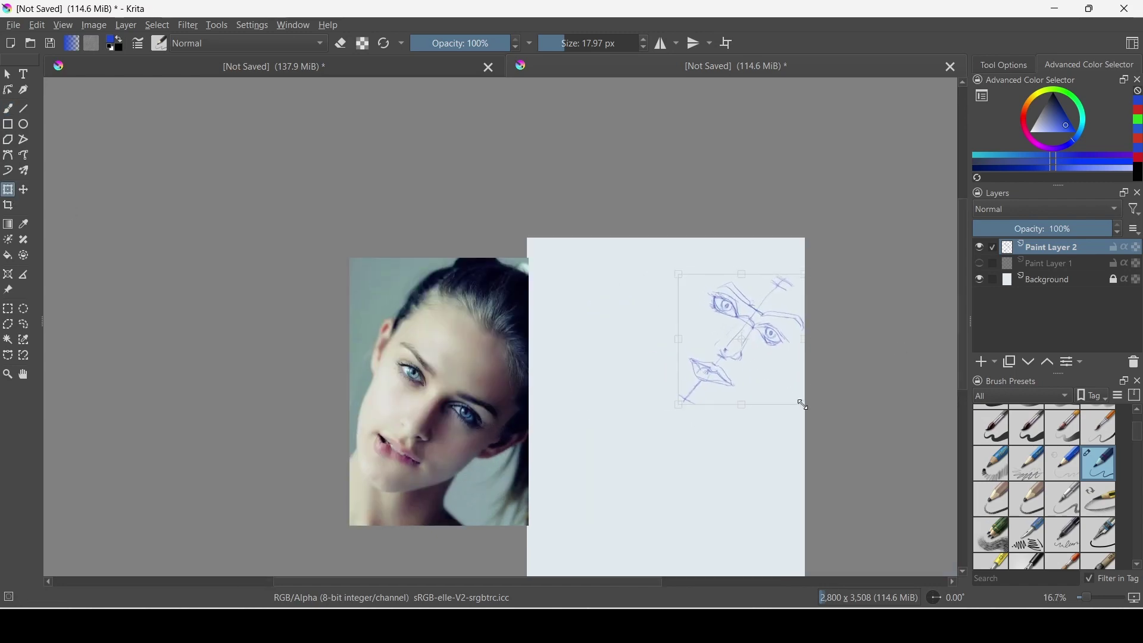
key(Return)
key(plus)
key(ctrl+t)
drag(684, 377, 704, 340)
drag(785, 393, 766, 434)
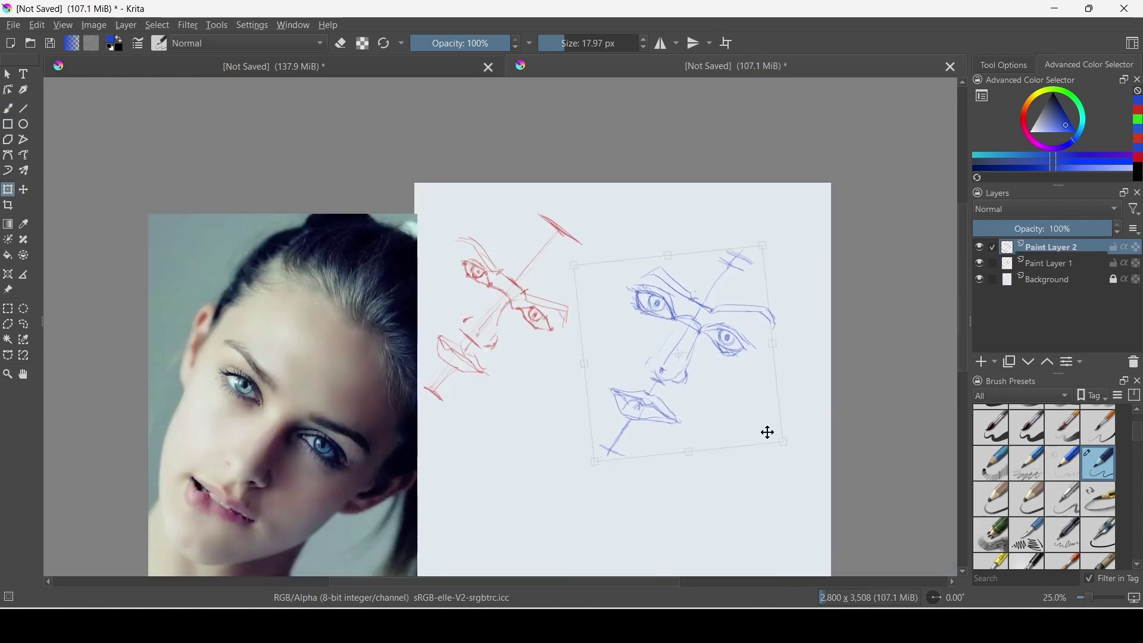
drag(581, 461, 643, 396)
Replace the tilted portrait with the closed-eyes portrait as the reference image and scale it down
key(minus)
key(minus)
click(8, 291)
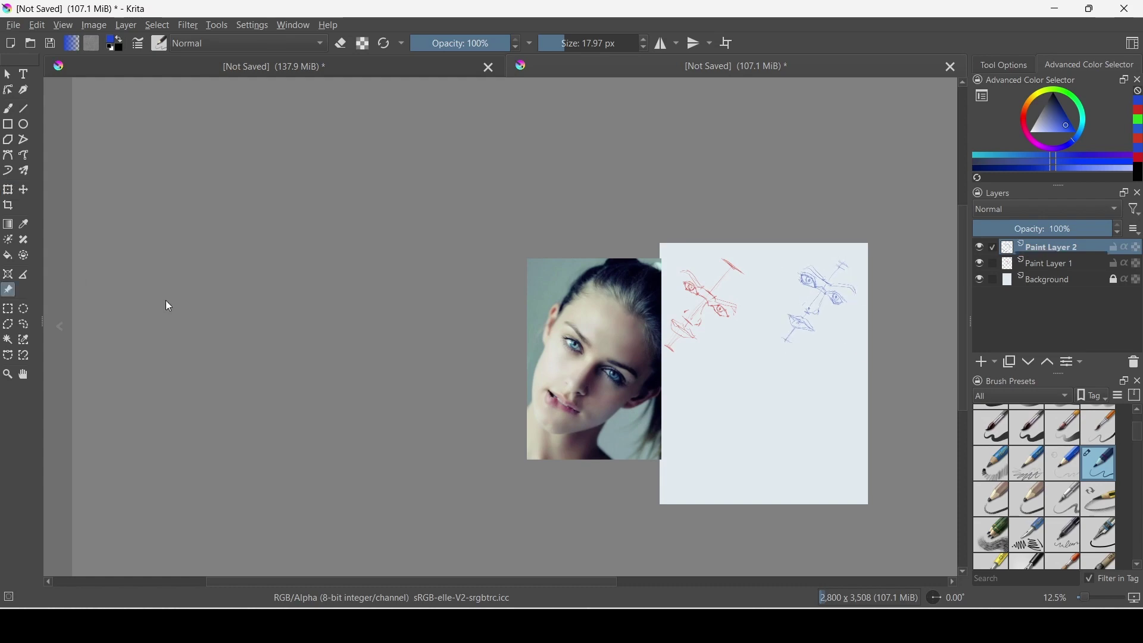
click(1005, 65)
click(989, 135)
double_click(196, 266)
drag(561, 574, 637, 365)
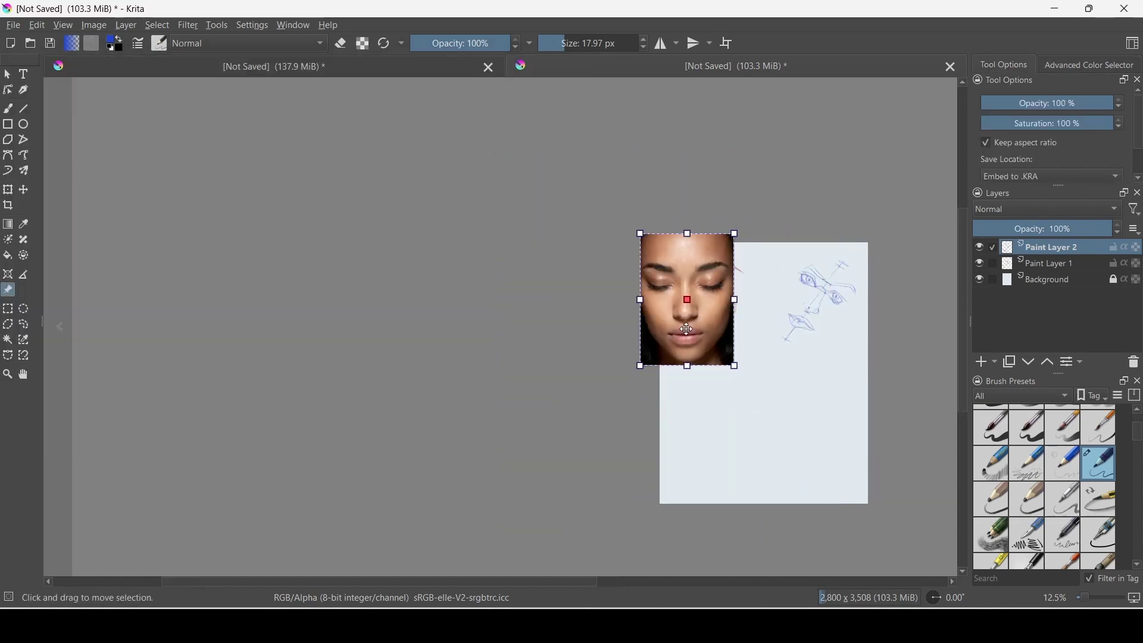
Place the closed-eyes portrait on the lower canvas, fade it to 50% opacity and saturation, and ready a red pencil on Paint Layer 1
key(plus)
key(plus)
click(1048, 263)
scroll(714, 297, down, 2)
click(554, 369)
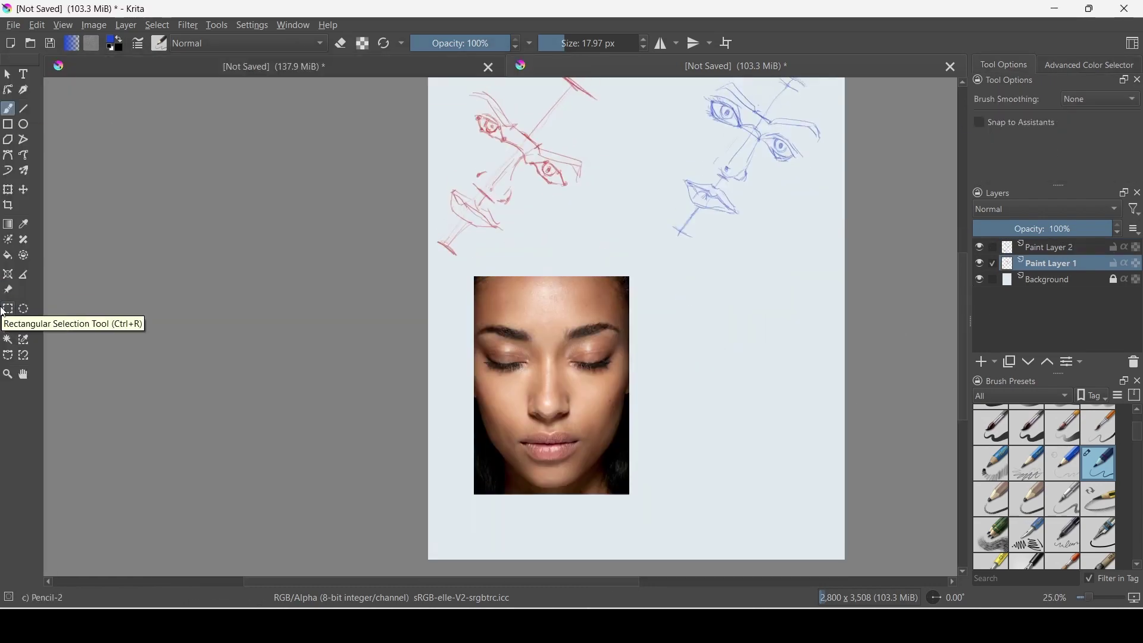
click(1051, 104)
click(1091, 64)
key(b)
Trace the brow line, forehead centre line, nose sides, nose base and eyes in red over the closed-eyes portrait
drag(530, 339, 569, 336)
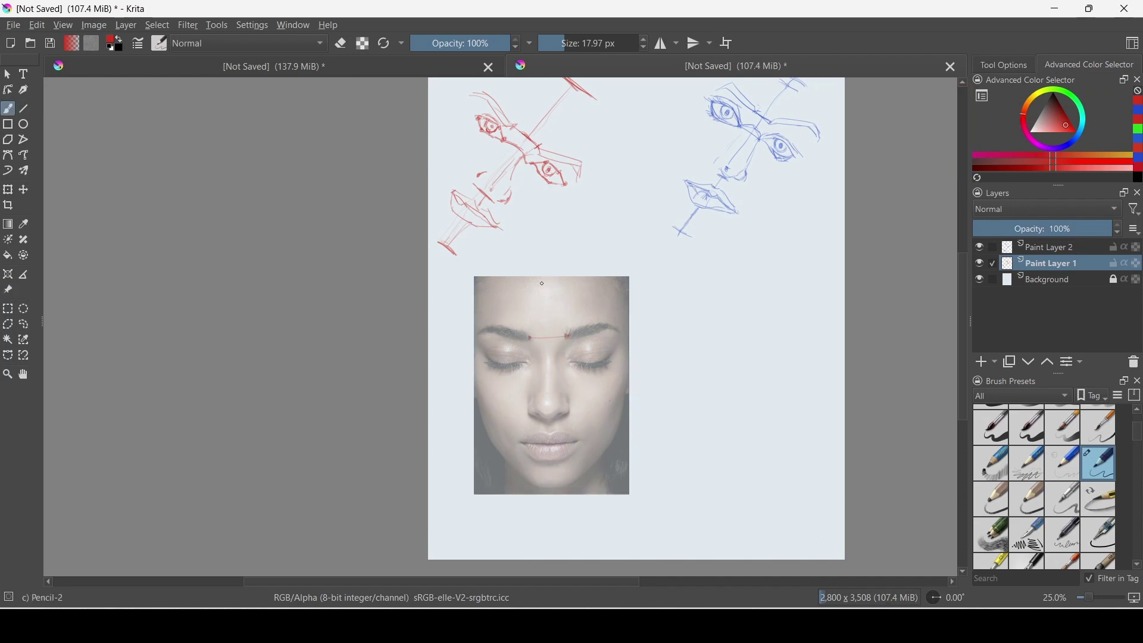
drag(546, 408, 528, 414)
drag(569, 363, 572, 409)
mouse_move(529, 410)
mouse_down()
mouse_move(530, 366)
mouse_move(548, 361)
mouse_move(478, 368)
mouse_up()
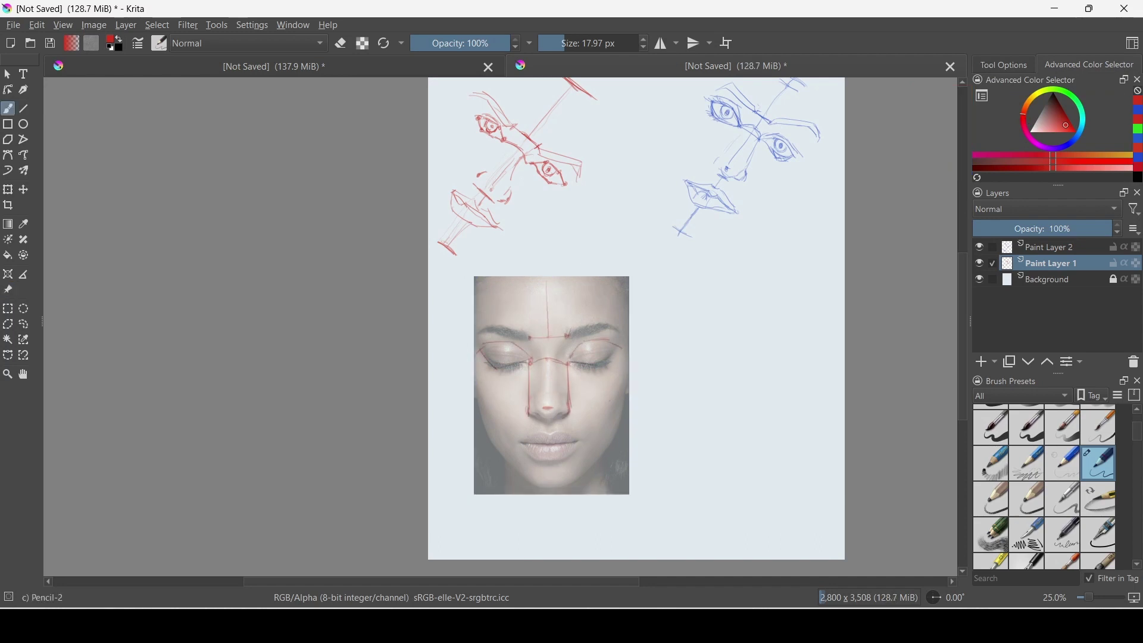
Trace the eyebrows, lips and chin line in red over the closed-eyes portrait
drag(573, 330, 627, 327)
key(ctrl+z)
mouse_move(588, 447)
mouse_down()
mouse_move(520, 444)
mouse_move(546, 445)
mouse_move(551, 488)
mouse_up()
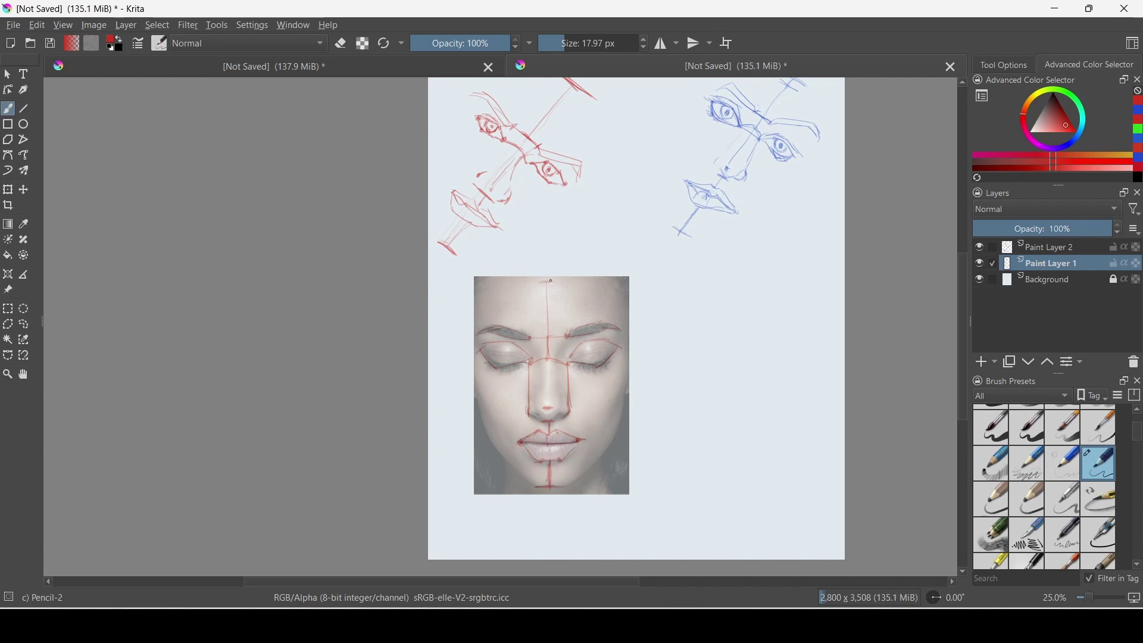
Strengthen the forehead line, mark the eye landmarks with red dots, and add horizontal guides through the eyes and mouth
drag(548, 297, 548, 280)
mouse_move(521, 347)
mouse_down()
mouse_move(561, 343)
mouse_move(483, 345)
mouse_move(602, 367)
mouse_up()
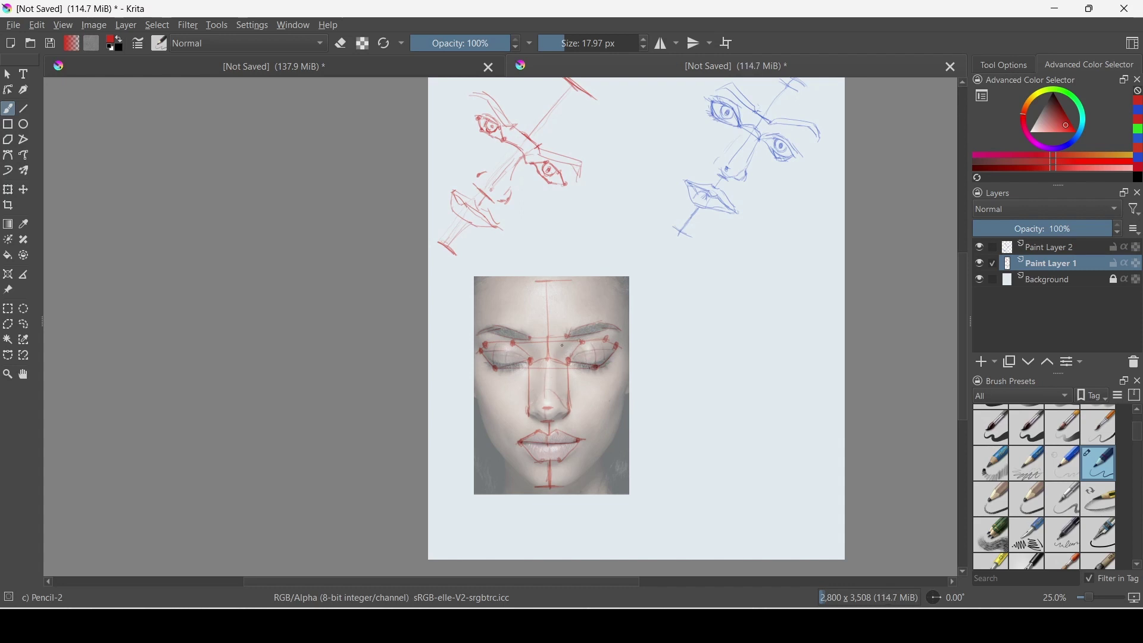
drag(581, 440, 638, 439)
drag(518, 444, 452, 445)
Move the closed-eyes portrait off the canvas and shrink the selected frontal red tracing
click(7, 290)
drag(515, 379, 316, 385)
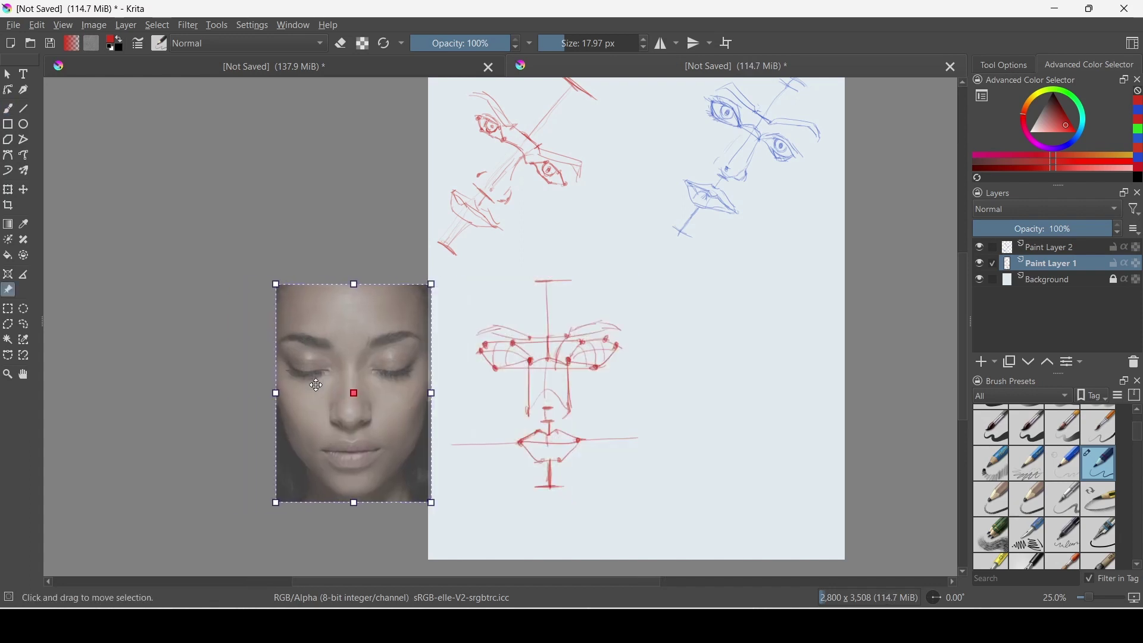
key(ctrl+t)
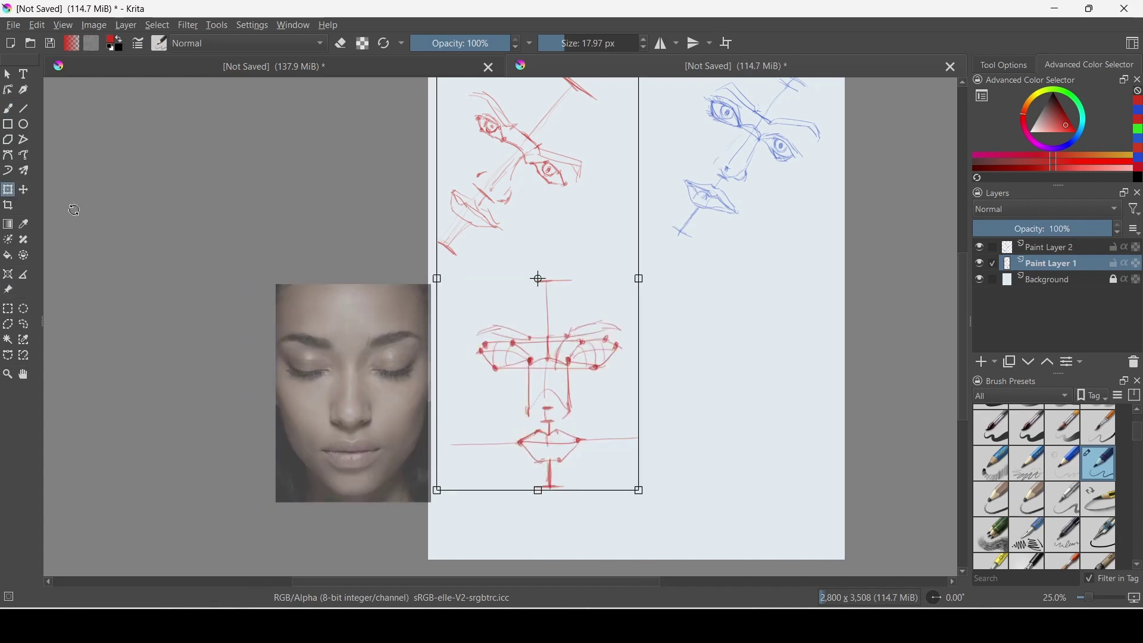
key(Escape)
drag(444, 262, 452, 257)
key(ctrl+t)
drag(743, 564, 692, 512)
key(b)
Activate Paint Layer 2, hide the red tracing's layer, clear the selection and switch the colour to blue
click(1048, 247)
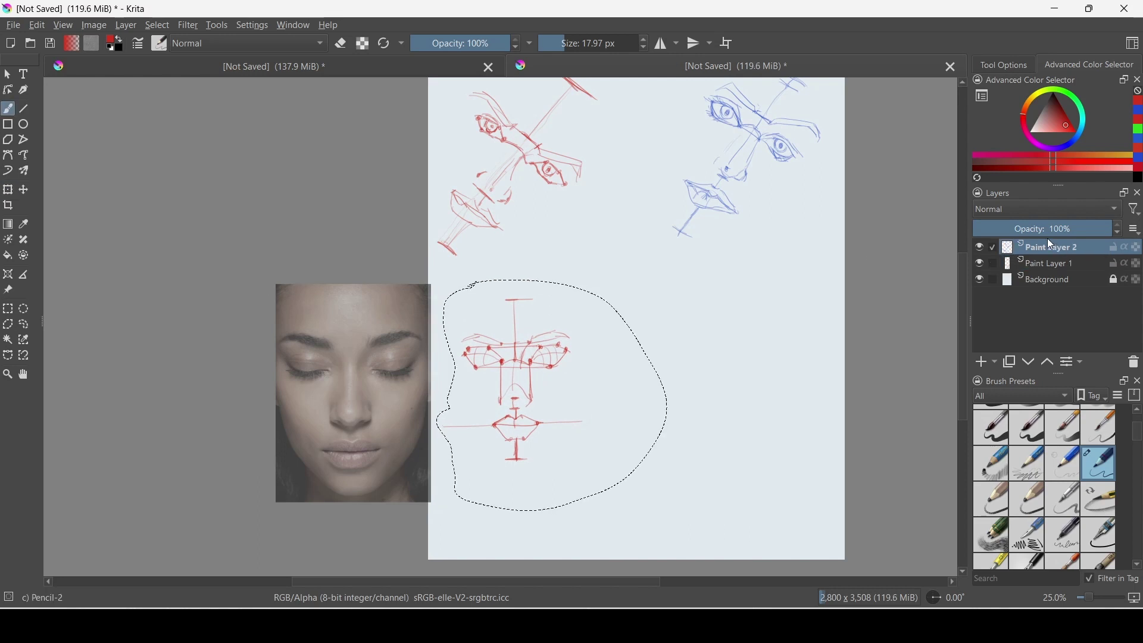
click(979, 263)
key(ctrl+shift+a)
click(1071, 146)
Draw the frontal face's eyebrows, nose bridge and nose lines in blue on the lower canvas
drag(724, 346, 793, 346)
mouse_move(684, 348)
mouse_down()
mouse_move(636, 346)
mouse_move(617, 360)
mouse_move(685, 345)
mouse_move(698, 366)
mouse_up()
mouse_move(702, 365)
mouse_down()
mouse_move(723, 375)
mouse_move(709, 421)
mouse_up()
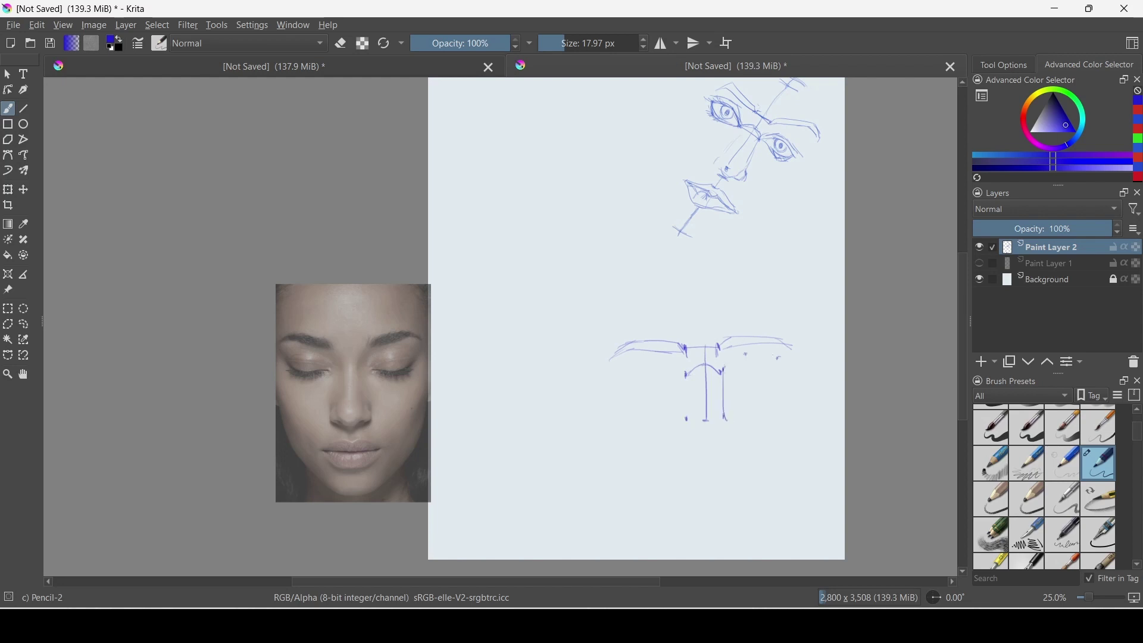
Outline both eyes in blue between the landmark dots, undoing and redrawing misplaced strokes
mouse_move(730, 367)
mouse_down()
mouse_move(780, 360)
mouse_move(755, 352)
mouse_move(776, 376)
mouse_up()
key(ctrl+z)
drag(765, 356, 650, 362)
key(ctrl+z)
drag(726, 369, 776, 362)
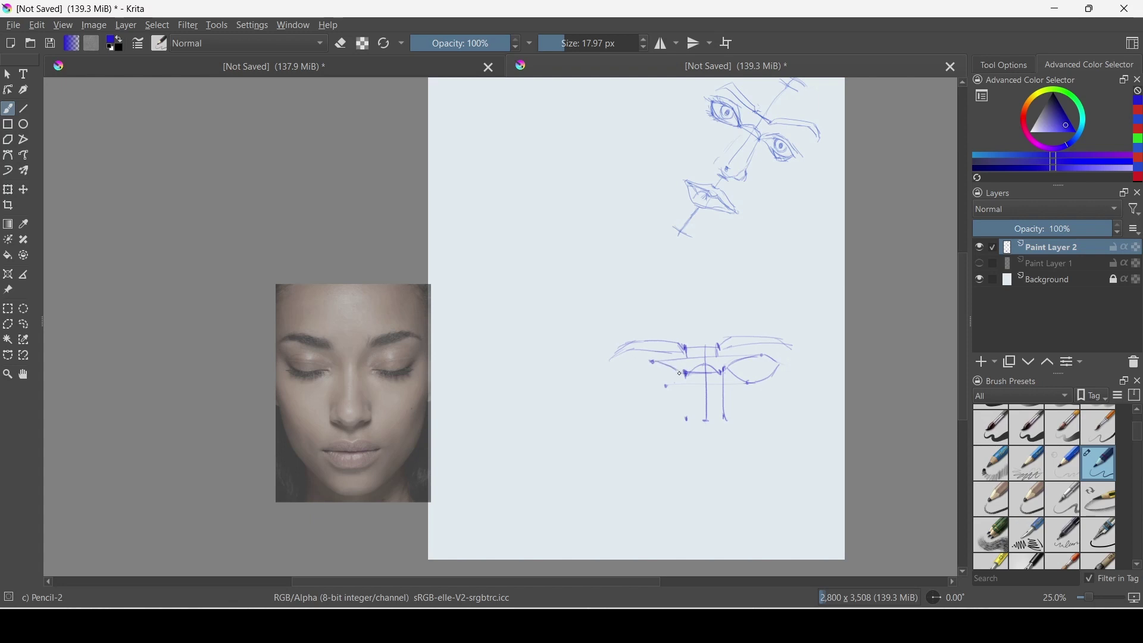
key(ctrl+z)
key(ctrl+z)
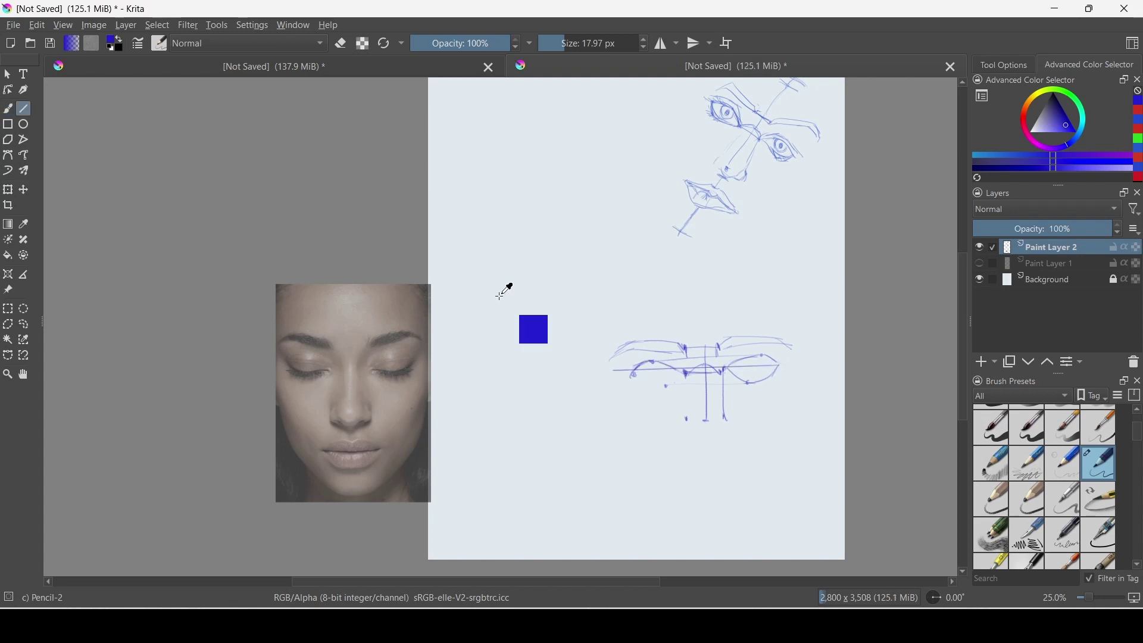
mouse_move(638, 378)
mouse_down()
mouse_move(684, 381)
mouse_move(677, 360)
mouse_up()
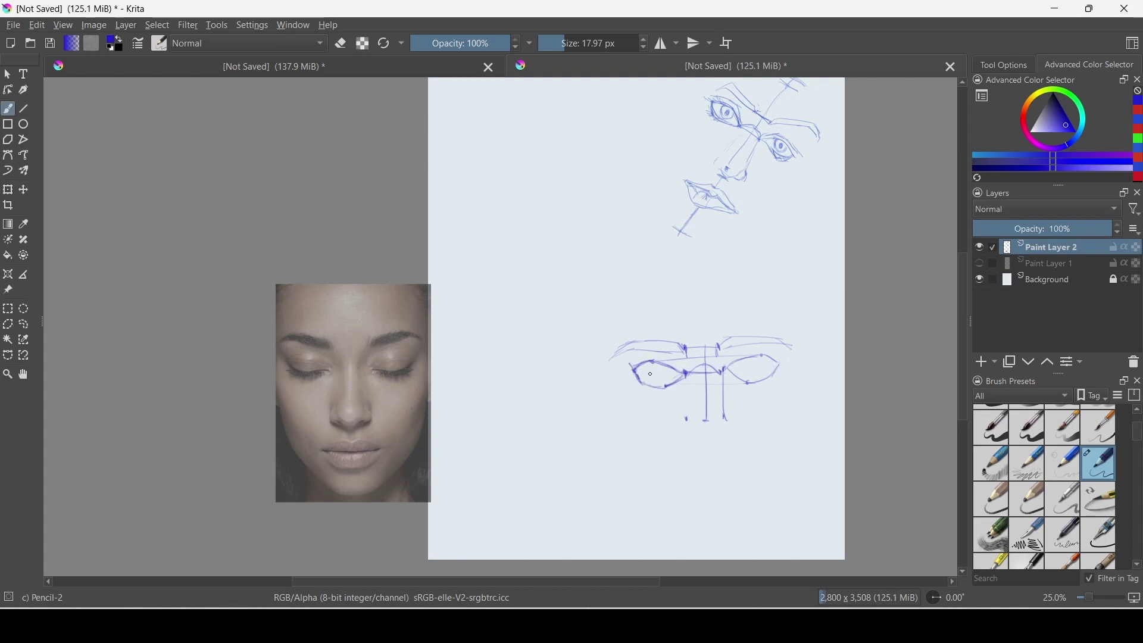
Mark the point below the nose and draw curved vertical contour lines through both eyes in blue
drag(705, 439, 711, 437)
mouse_move(740, 292)
mouse_down()
mouse_move(770, 361)
mouse_move(740, 341)
mouse_move(738, 379)
mouse_up()
mouse_move(679, 295)
mouse_down()
mouse_move(675, 375)
mouse_move(655, 350)
mouse_up()
drag(635, 300, 638, 360)
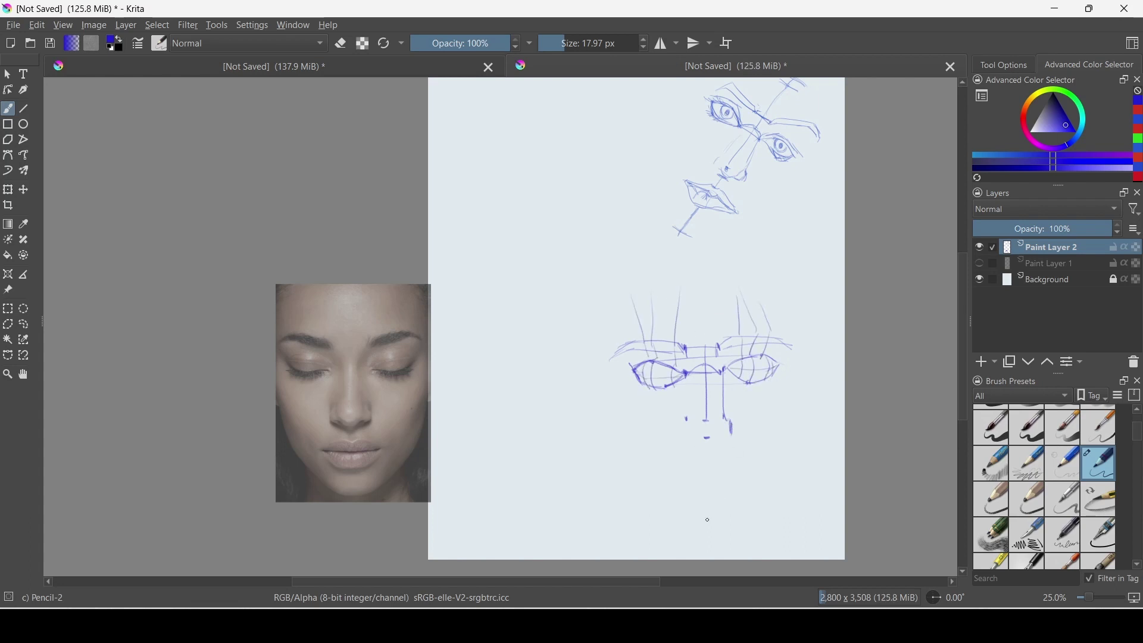
Draw the line below the nose and the lips in blue, undoing misplaced guide strokes
drag(708, 439, 707, 459)
drag(665, 489, 766, 478)
key(ctrl+z)
drag(677, 495, 749, 492)
key(ctrl+z)
mouse_move(671, 477)
mouse_down()
mouse_move(754, 473)
mouse_move(720, 490)
mouse_up()
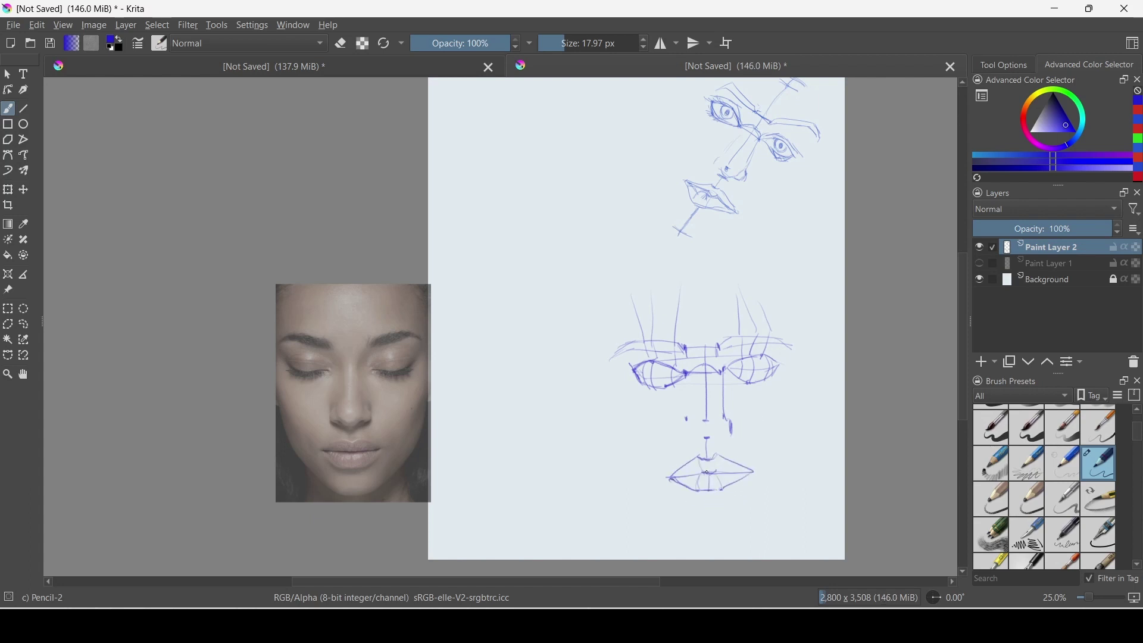
Add the chin line, the centre line down to it, the forehead line and more eye contour lines in blue
drag(694, 536, 742, 531)
drag(710, 494, 713, 543)
mouse_move(693, 262)
mouse_down()
mouse_move(711, 260)
mouse_move(707, 353)
mouse_up()
mouse_move(658, 293)
mouse_down()
mouse_move(661, 336)
mouse_move(646, 347)
mouse_up()
Show the red tracing's layer, lay the resized portrait over the blue drawing for comparison, and move it off the canvas
click(980, 263)
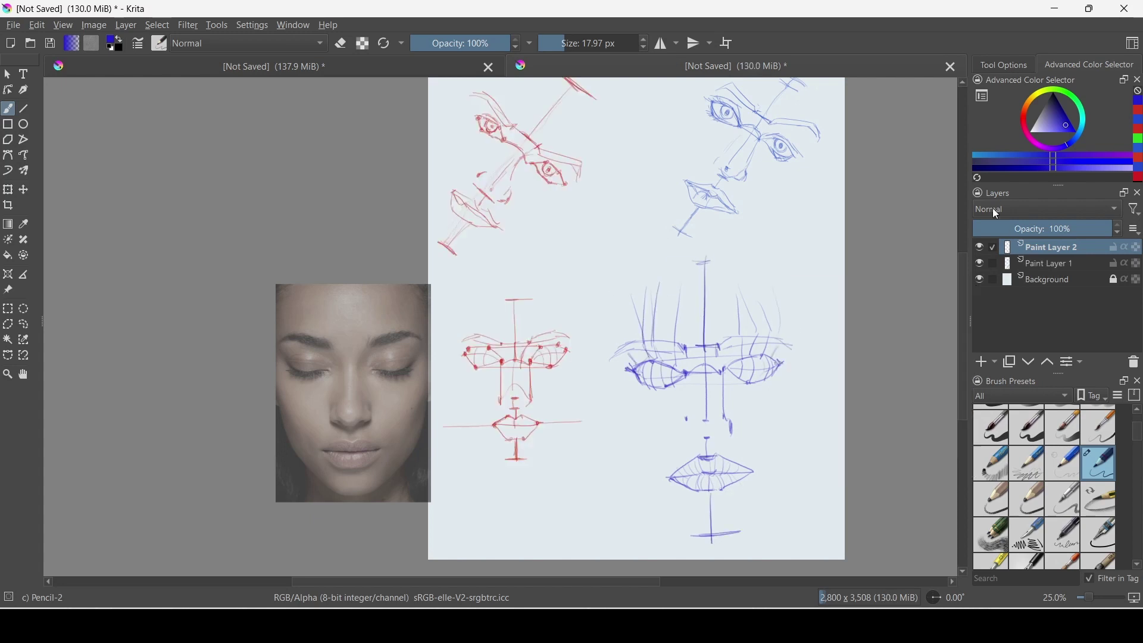
click(8, 290)
mouse_move(377, 452)
mouse_down()
mouse_move(688, 510)
mouse_move(760, 511)
mouse_up()
drag(831, 577, 804, 536)
drag(709, 417, 197, 392)
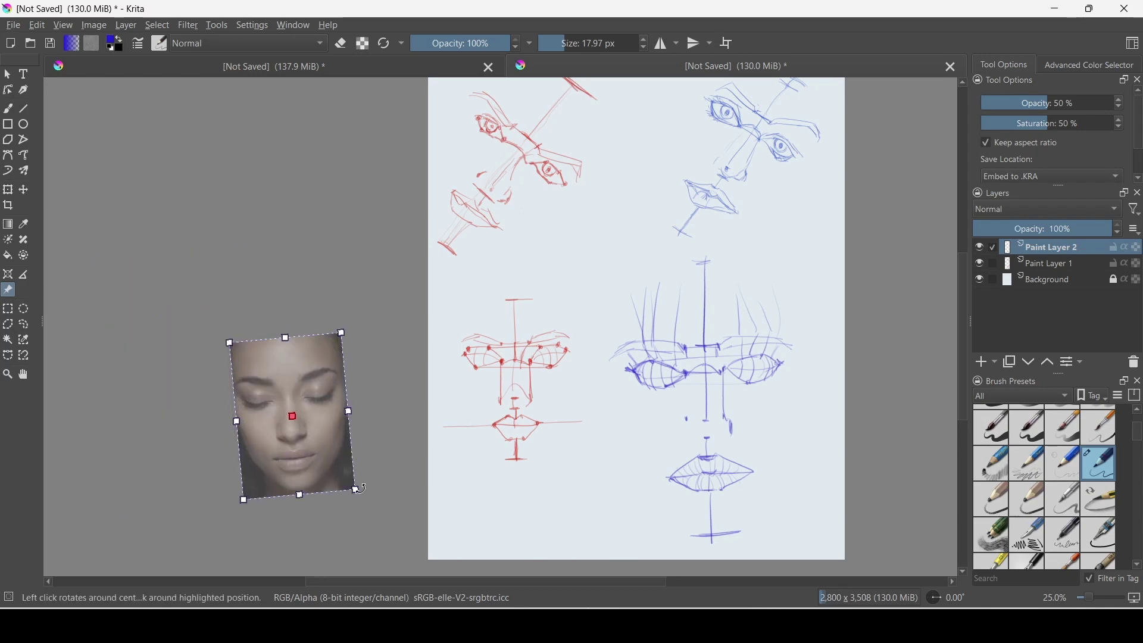